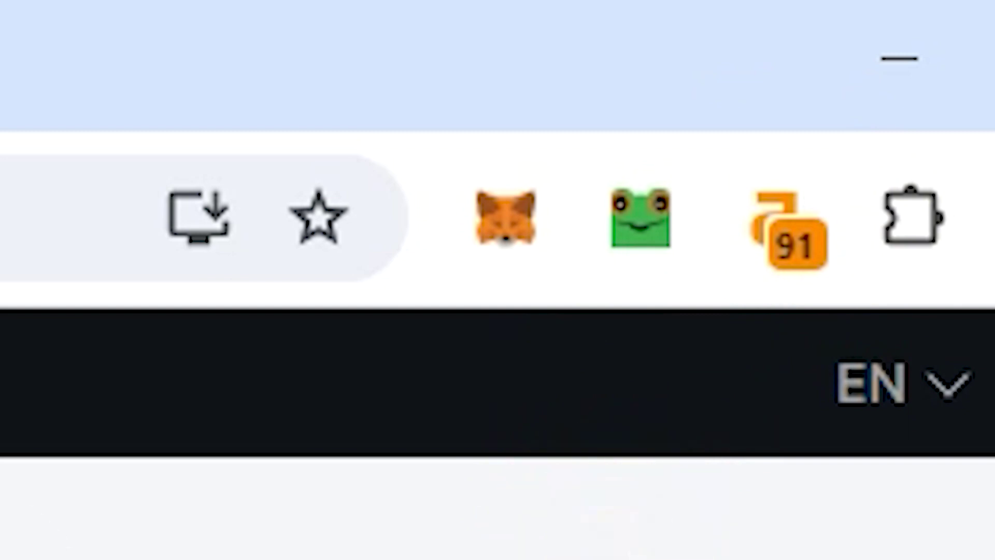
# Open the Copyblogger WordPress dashboard and go to the last page of the full posts list.
pyautogui.click(99, 21)
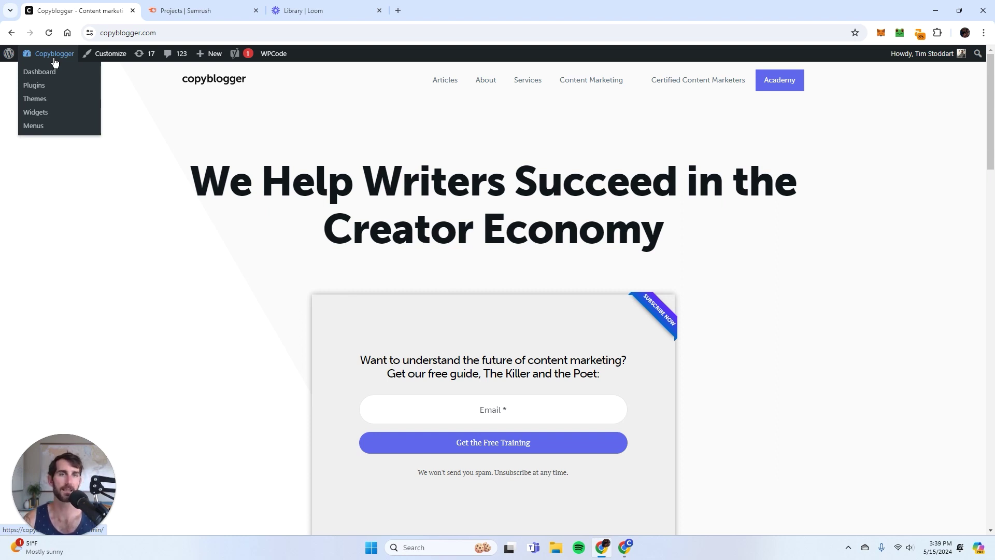
pyautogui.click(47, 58)
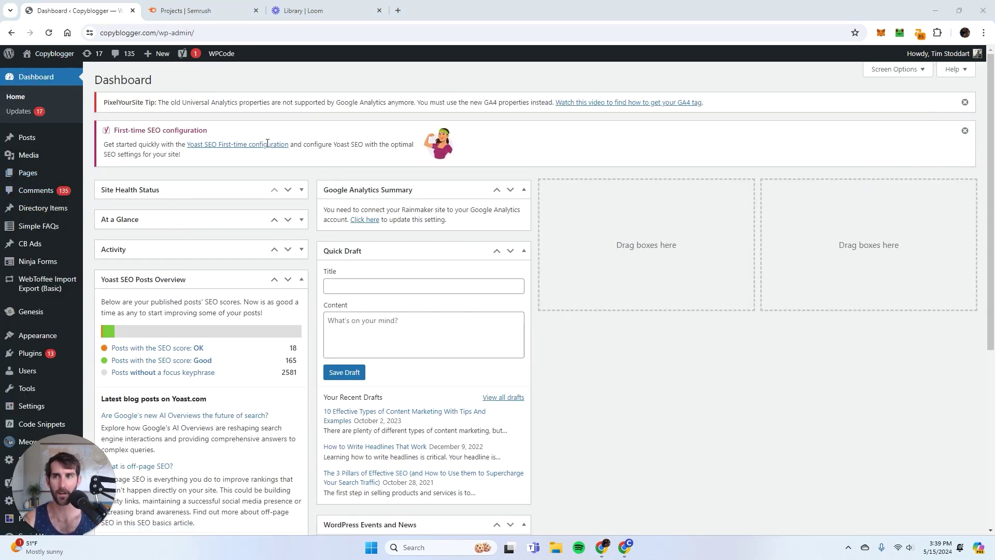
pyautogui.moveTo(25, 148)
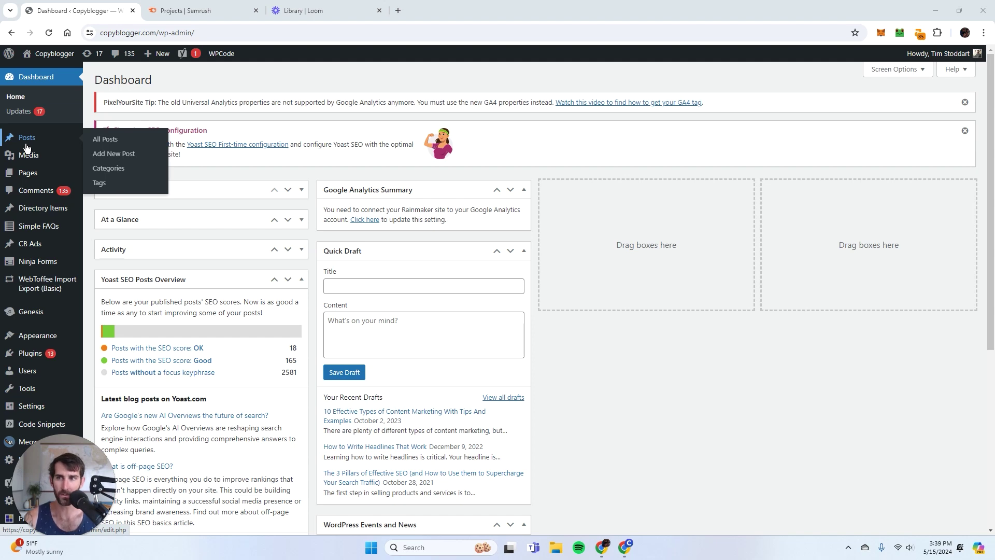
pyautogui.click(33, 139)
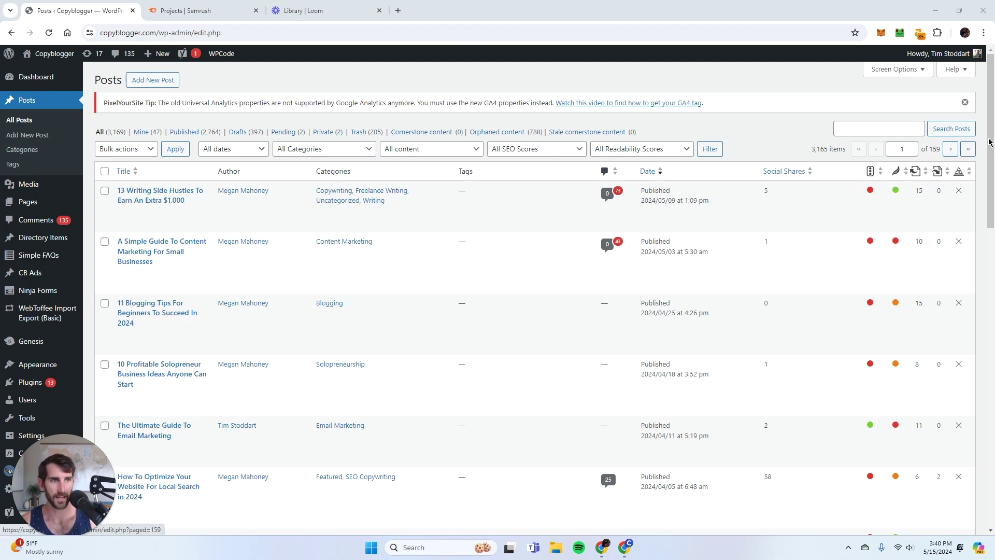
pyautogui.moveTo(990, 143); pyautogui.dragTo(987, 82)
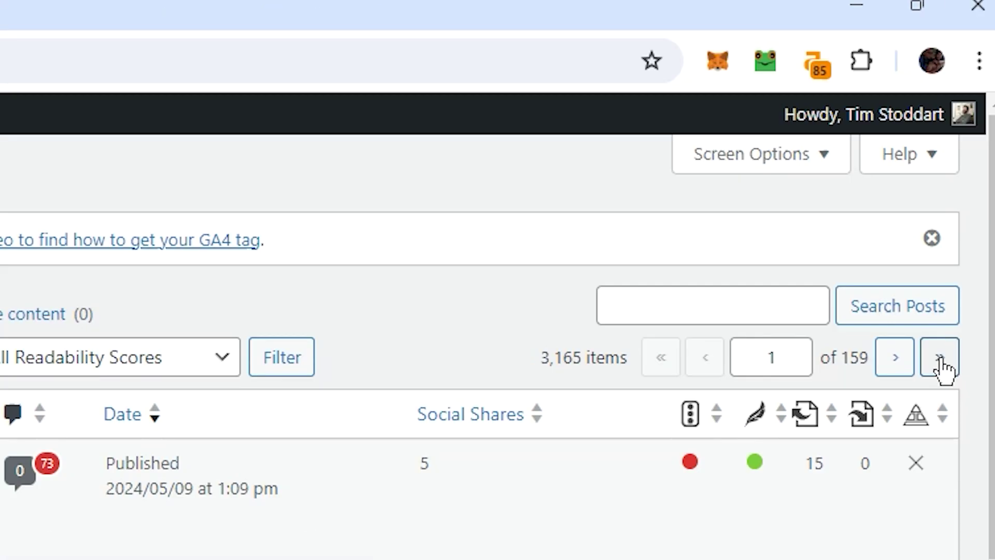
pyautogui.click(968, 153)
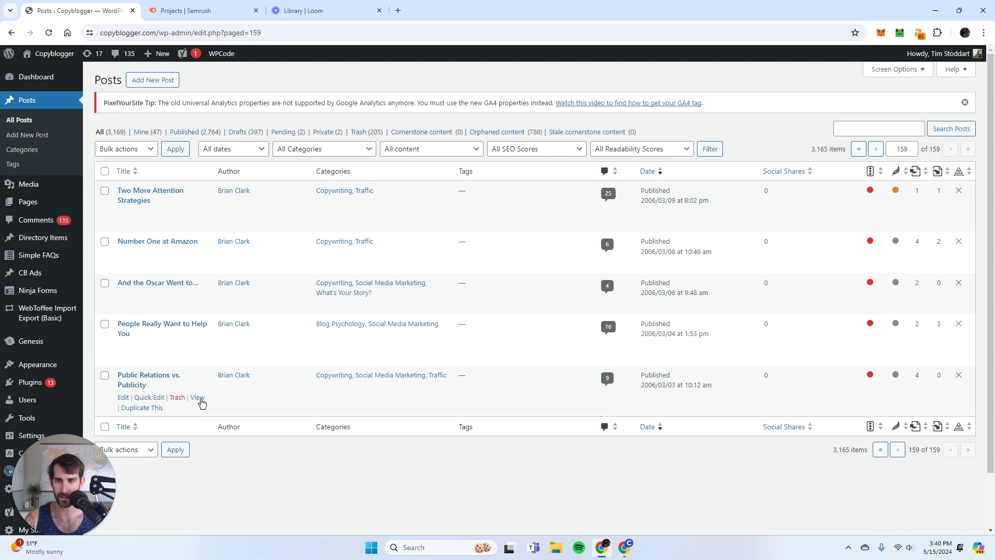
# View the oldest post, "Public Relations vs. Publicity", in a new tab and skim through its content.
pyautogui.rightClick(201, 403)
pyautogui.click(254, 283)
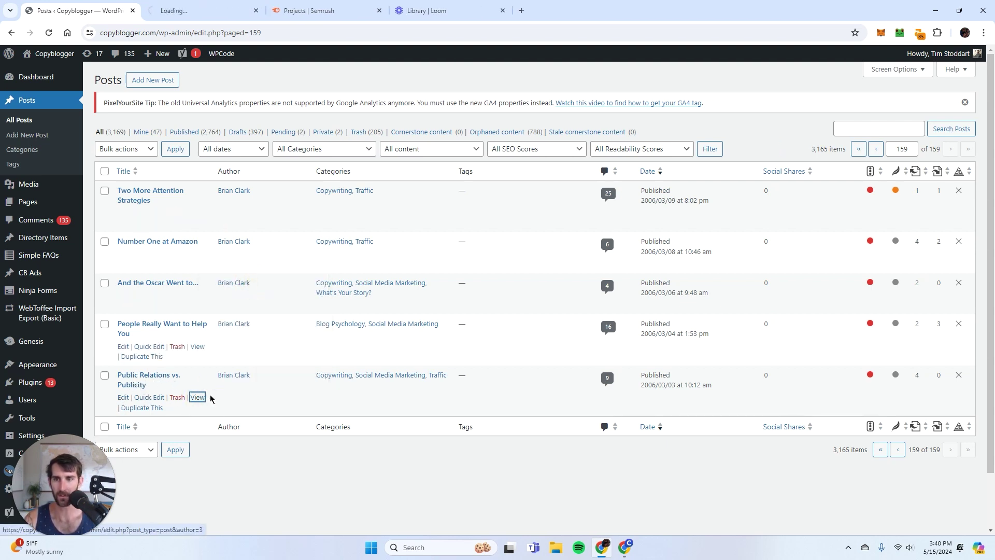
pyautogui.click(204, 5)
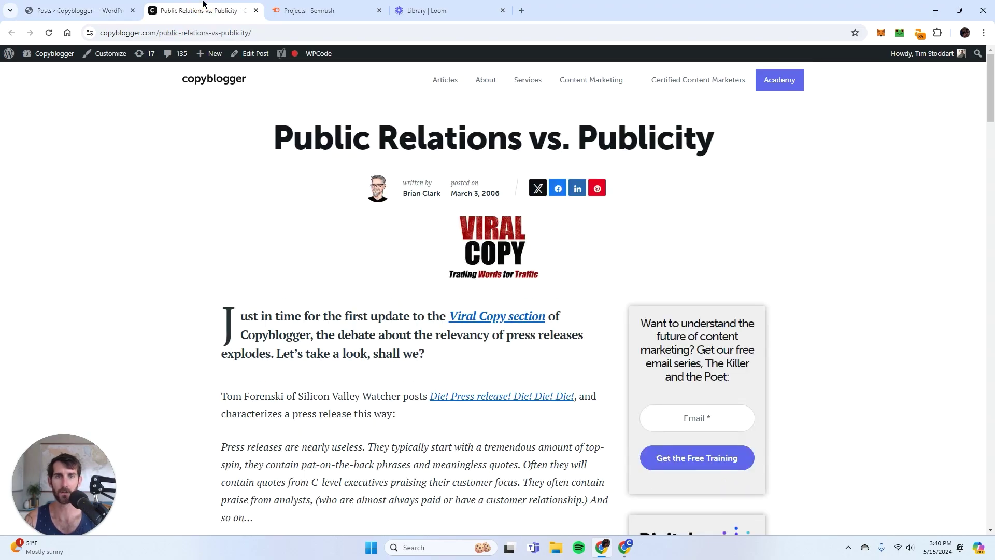
pyautogui.scroll(-15, 386, 328)
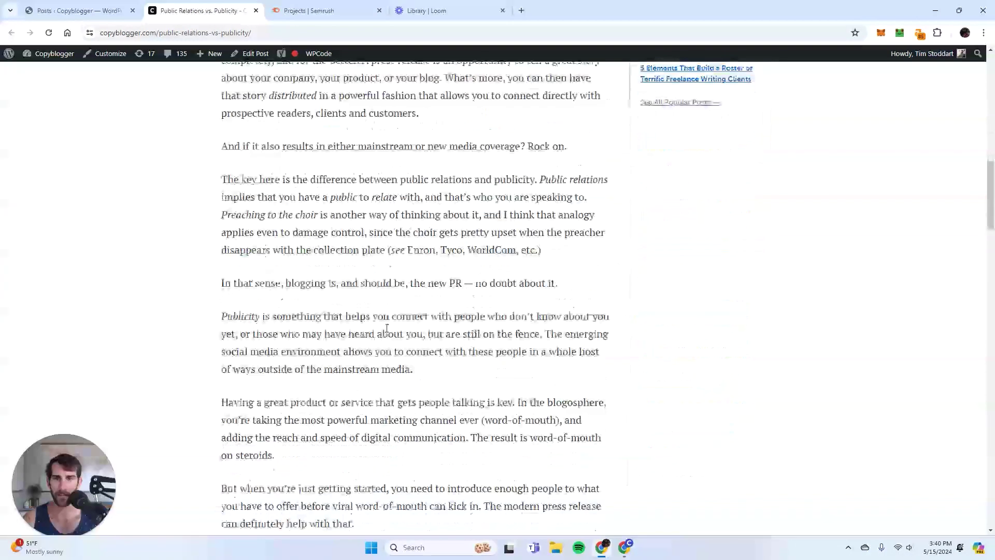
pyautogui.scroll(-13, 387, 328)
pyautogui.scroll(18, 407, 372)
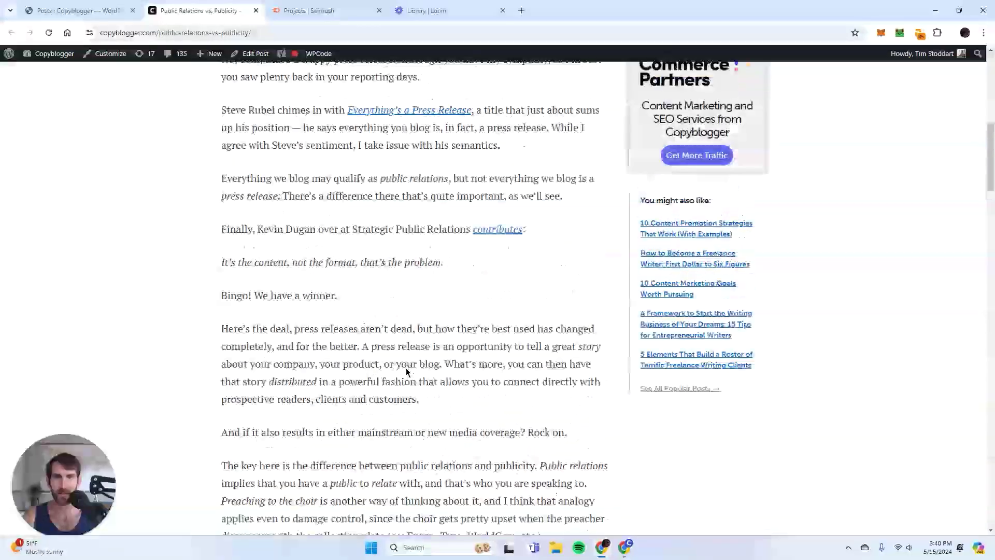
pyautogui.scroll(10, 406, 372)
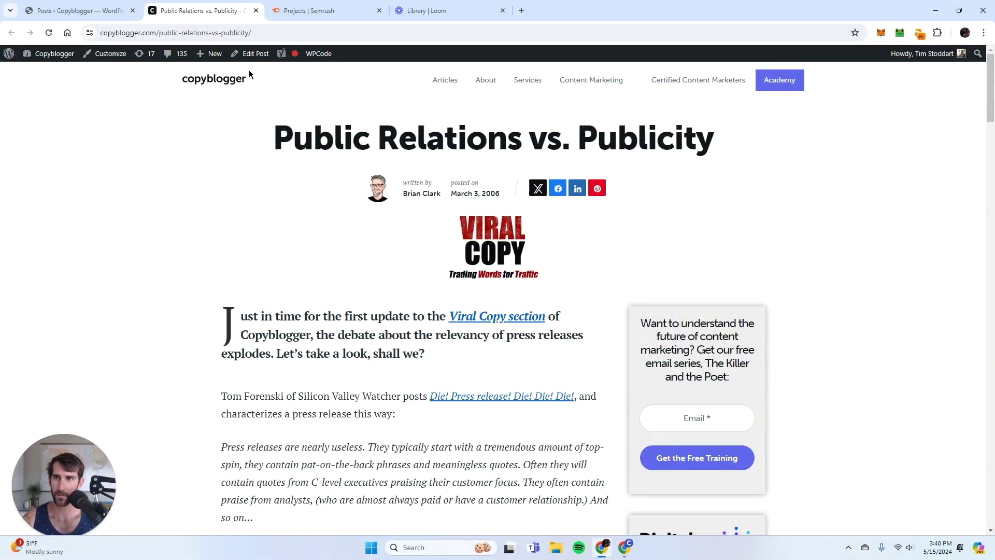
# Search Google for site:copyblogger.com/public-relations-vs-publicity/ and examine the Ahrefs website and page metrics under the result.
pyautogui.click(102, 31)
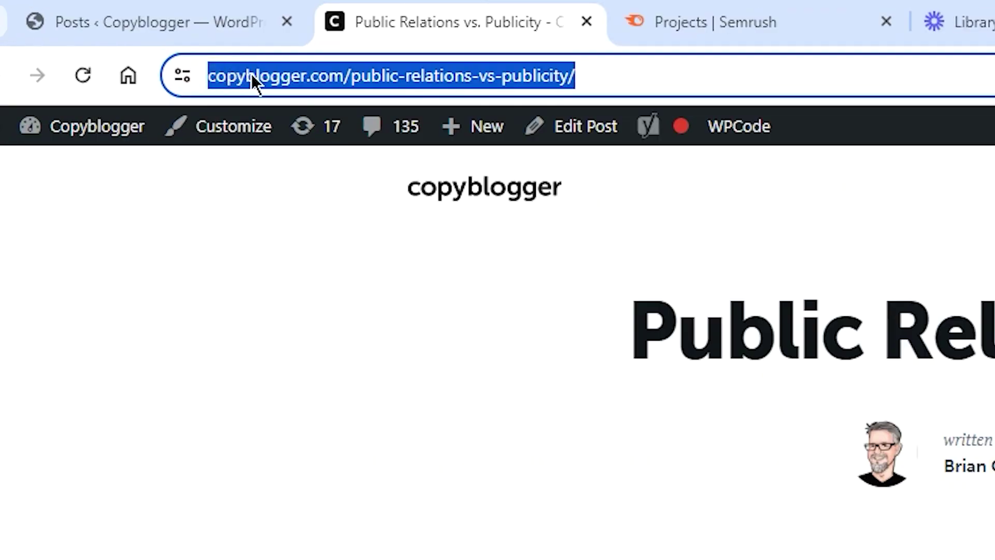
pyautogui.press('Left')
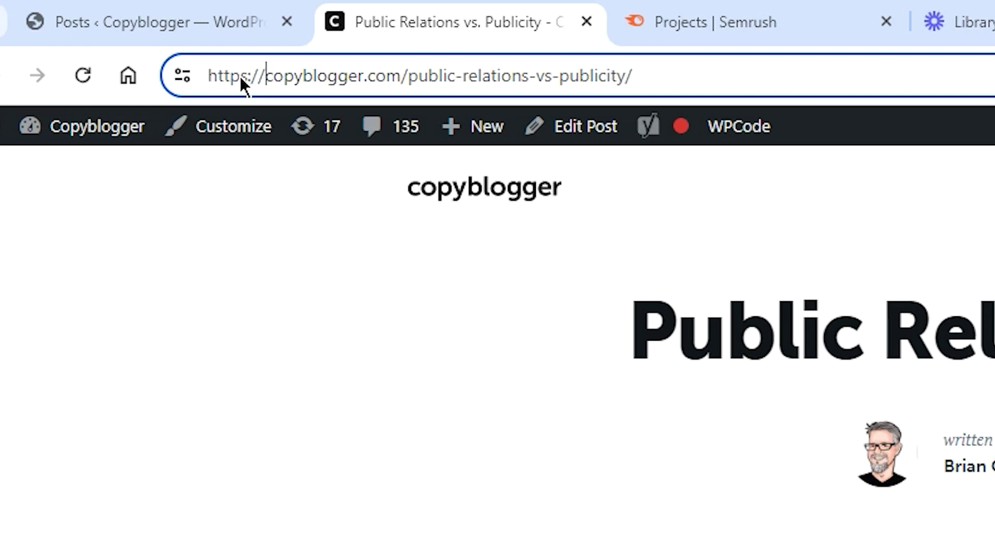
pyautogui.press('BackSpace')
pyautogui.press('BackSpace')
pyautogui.press('BackSpace')
pyautogui.press('BackSpace')
pyautogui.press('BackSpace')
pyautogui.press('BackSpace')
pyautogui.press('BackSpace')
pyautogui.press('BackSpace')
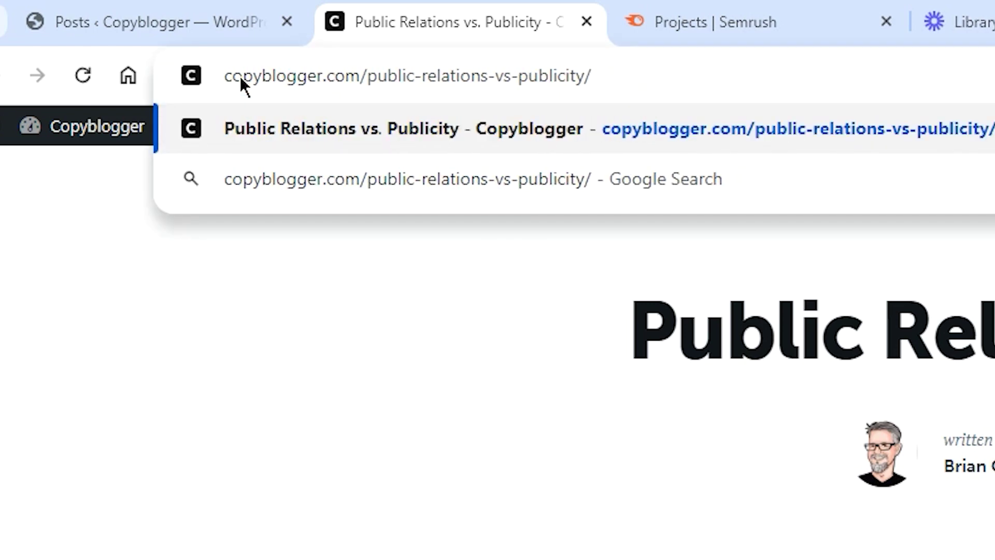
pyautogui.write('site:')
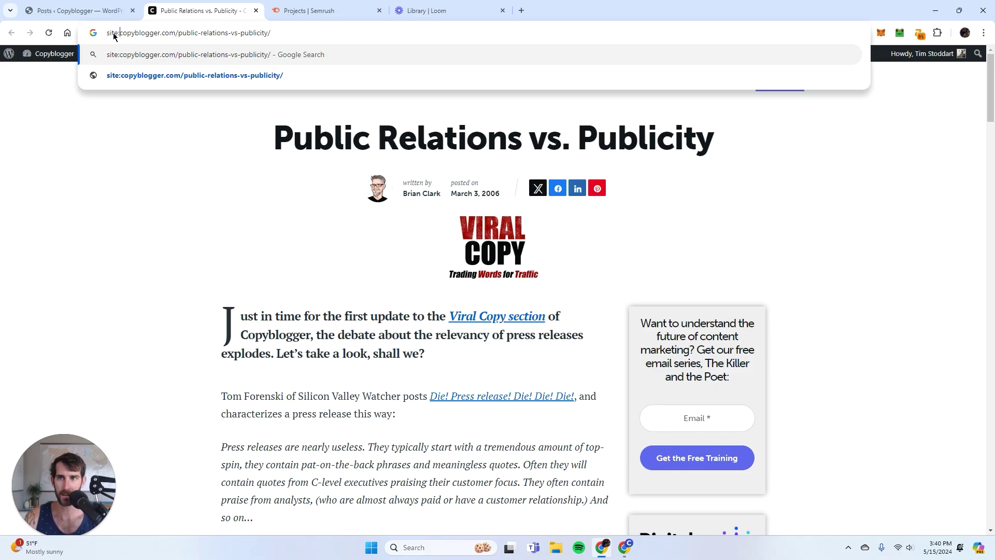
pyautogui.press('Return')
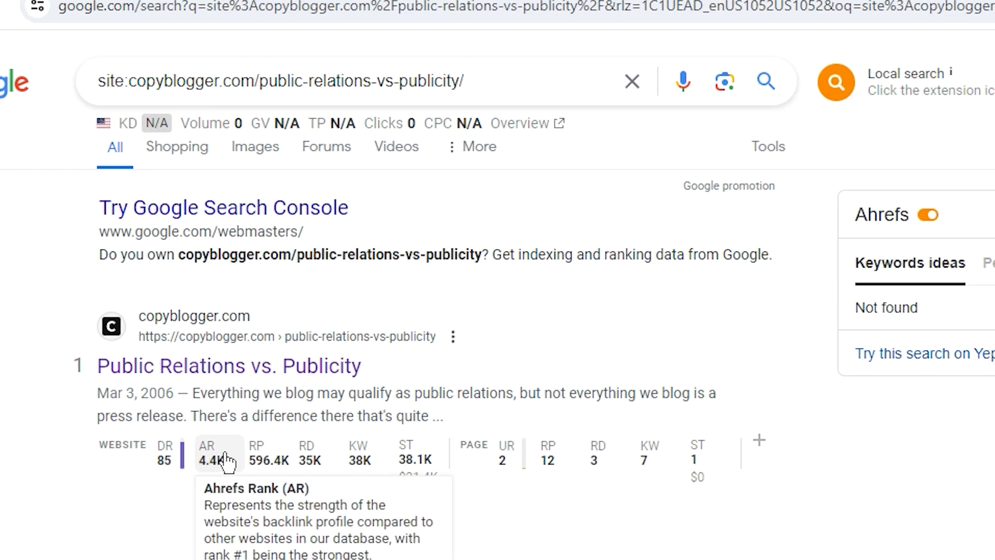
pyautogui.moveTo(499, 456)
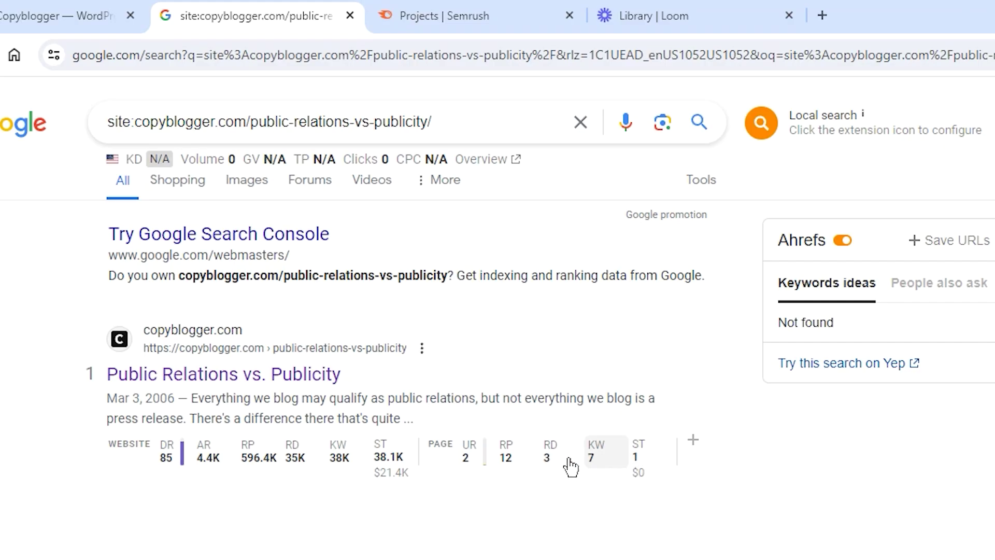
pyautogui.moveTo(329, 263)
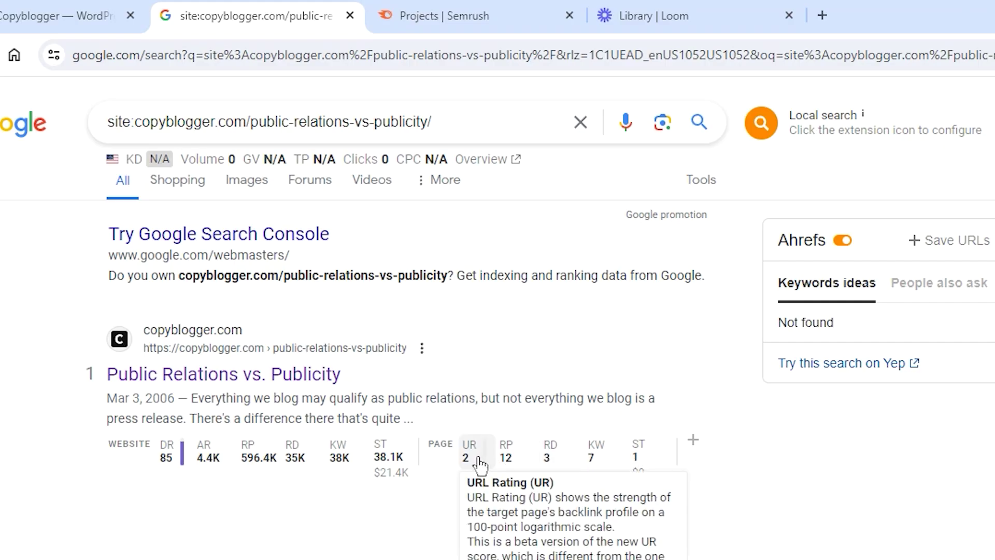
pyautogui.moveTo(645, 463)
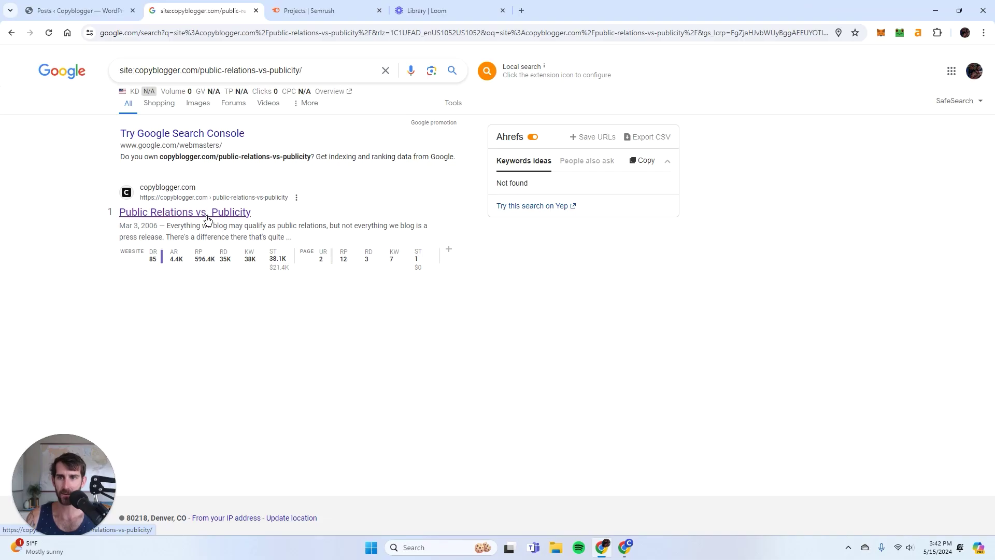
# Open the "Public Relations vs. Publicity" search result in a new tab and copy its URL.
pyautogui.rightClick(267, 380)
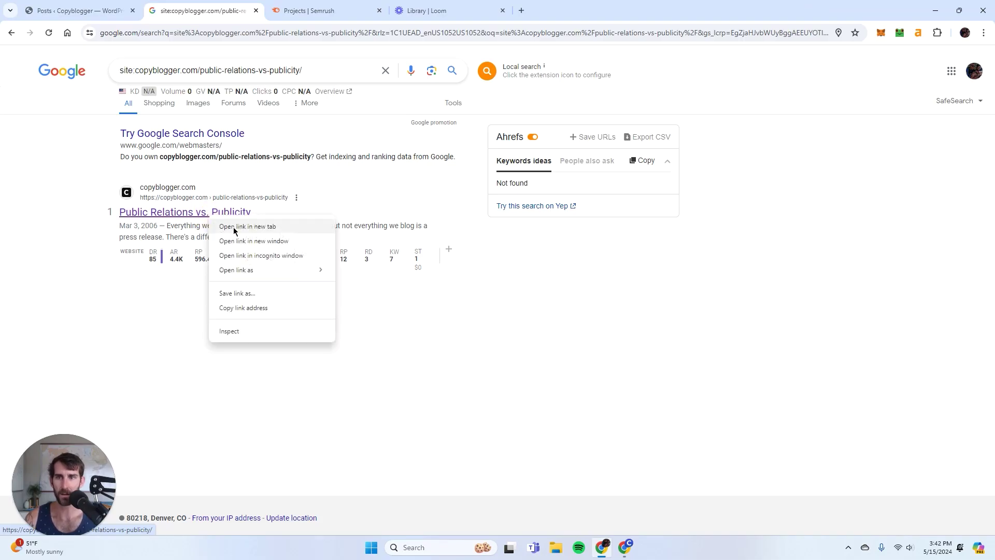
pyautogui.click(247, 227)
pyautogui.click(331, 10)
pyautogui.click(252, 33)
pyautogui.hotkey('ctrl', 'c')
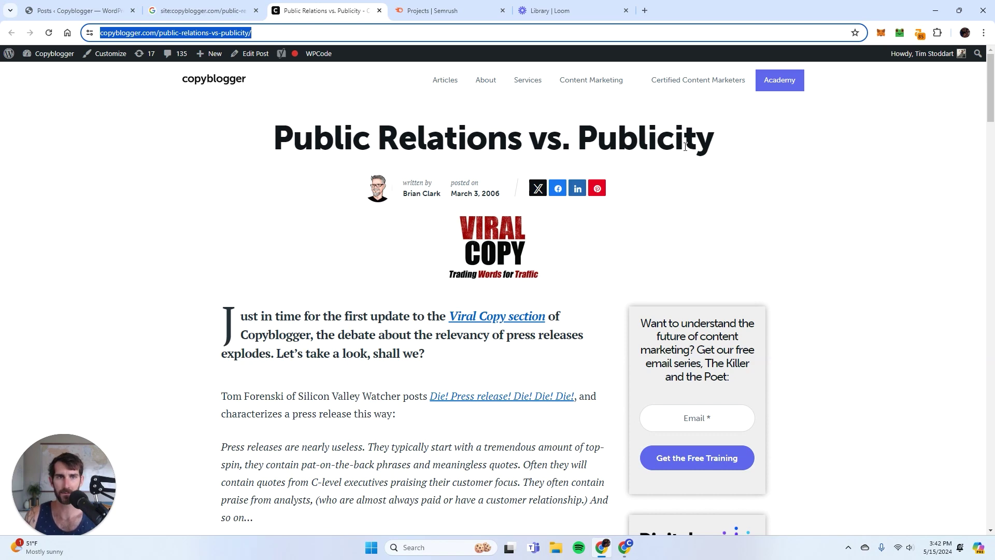
# Switch to Semrush, look up the copied post URL, and review its Domain Overview traffic, keyword and backlink data.
pyautogui.click(456, 11)
pyautogui.click(259, 76)
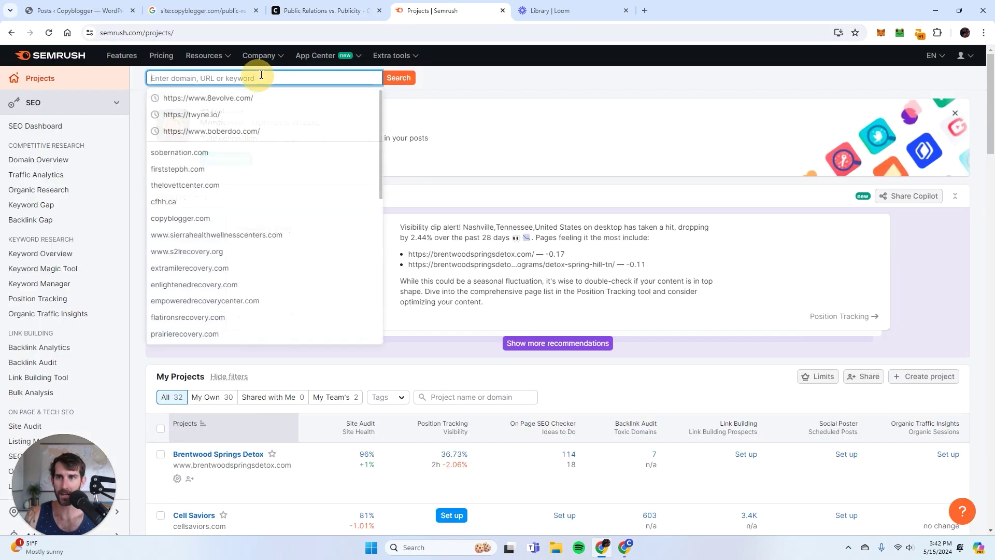
pyautogui.hotkey('ctrl', 'v')
pyautogui.press('Return')
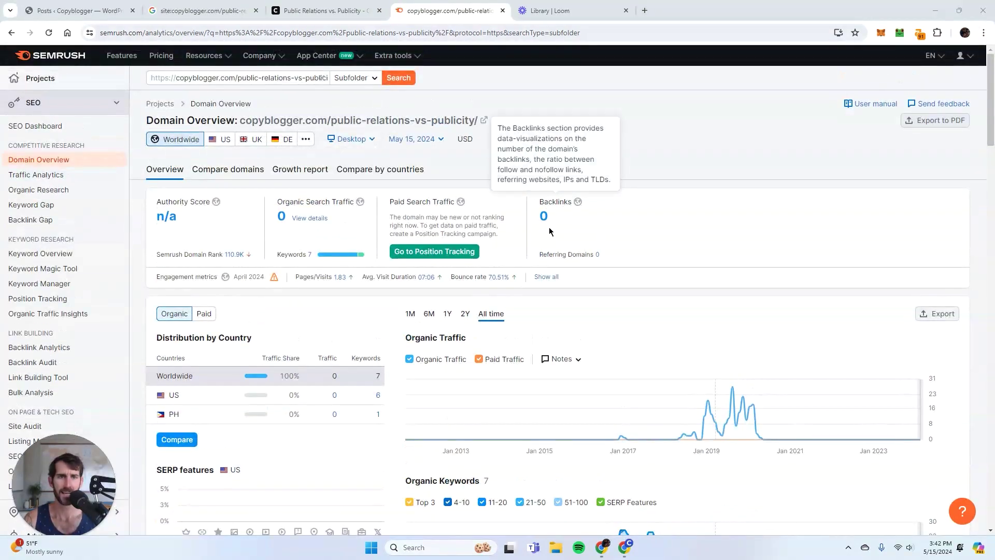
pyautogui.scroll(-4, 547, 223)
pyautogui.scroll(4, 544, 225)
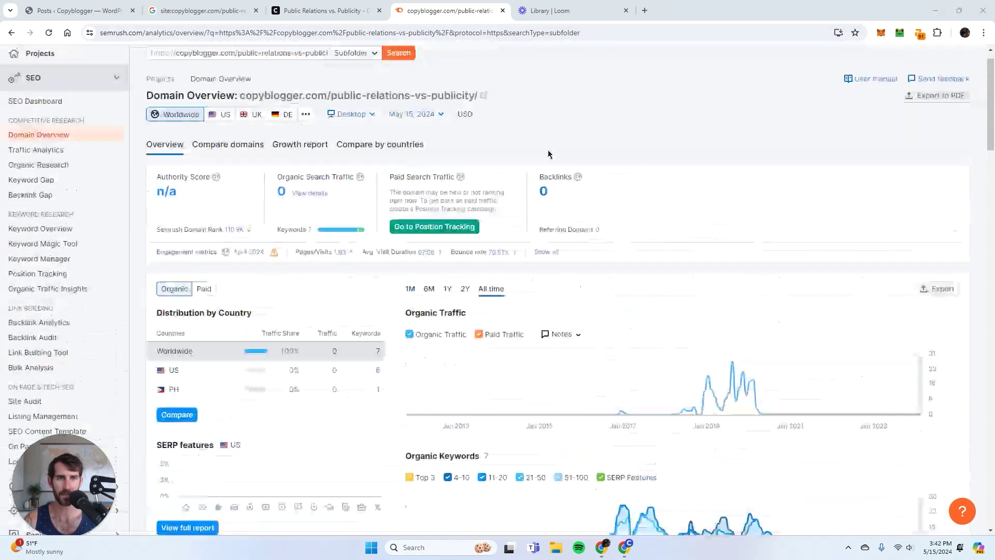
pyautogui.scroll(-9, 539, 229)
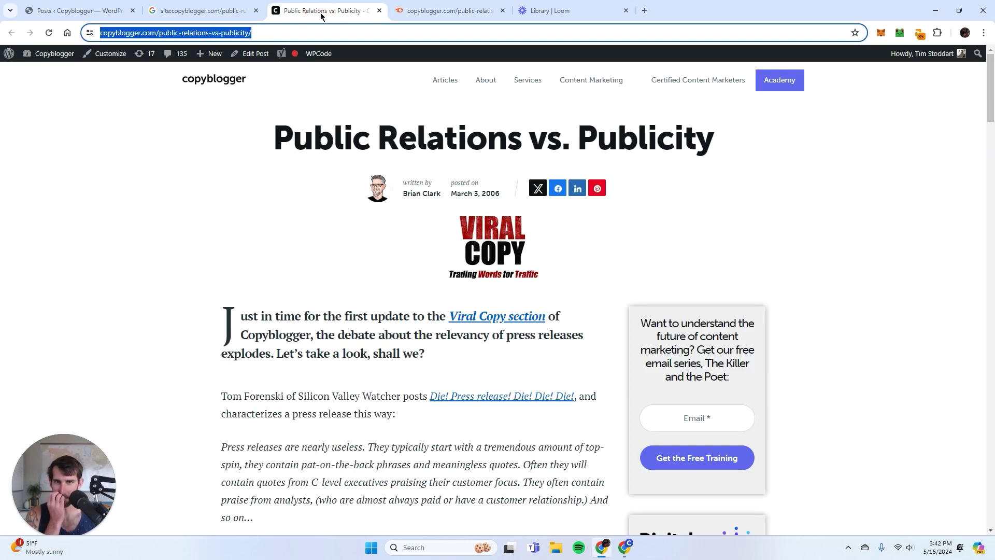
# Return to the "Public Relations vs. Publicity" post and skim its content and title to judge the topic.
pyautogui.scroll(-20, 744, 195)
pyautogui.scroll(20, 603, 217)
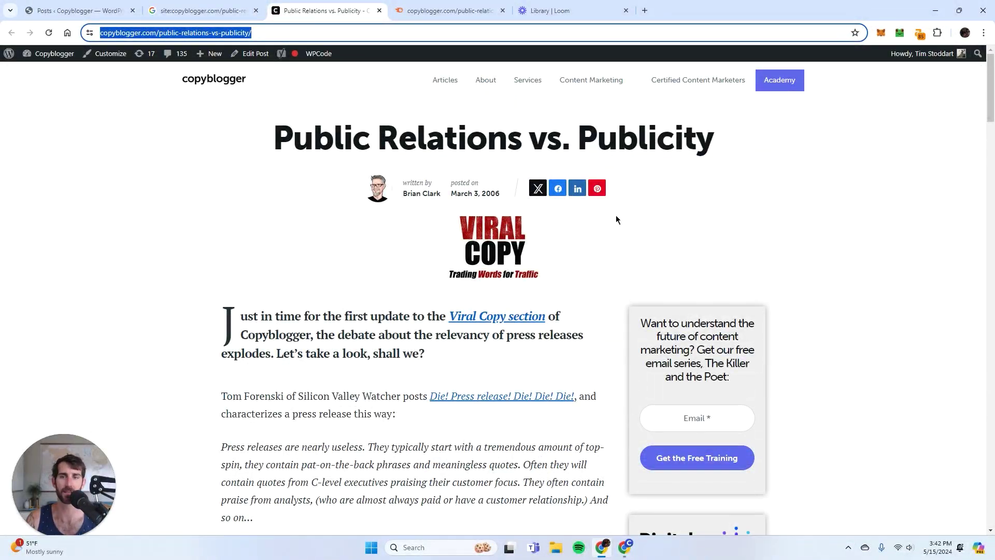
pyautogui.moveTo(718, 140); pyautogui.dragTo(284, 156)
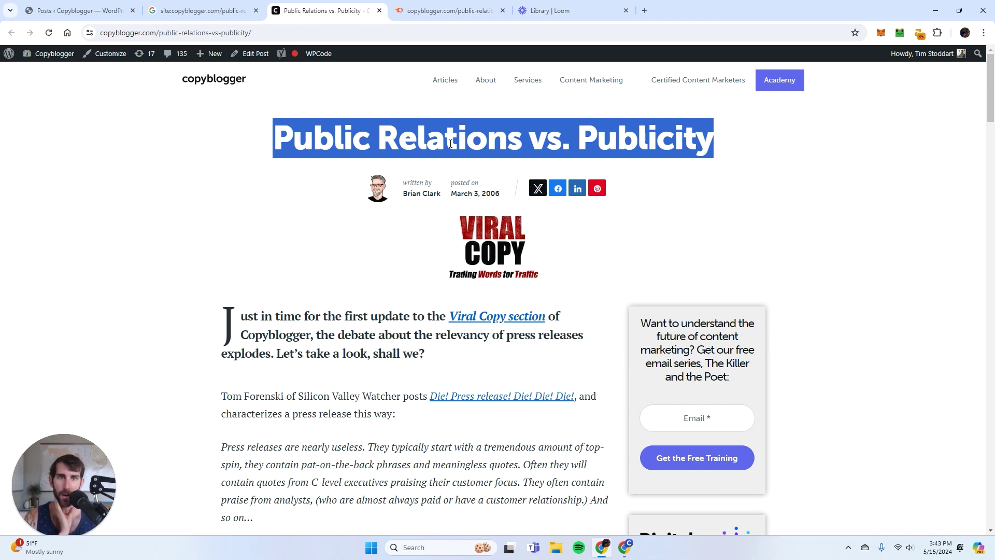
pyautogui.click(463, 141)
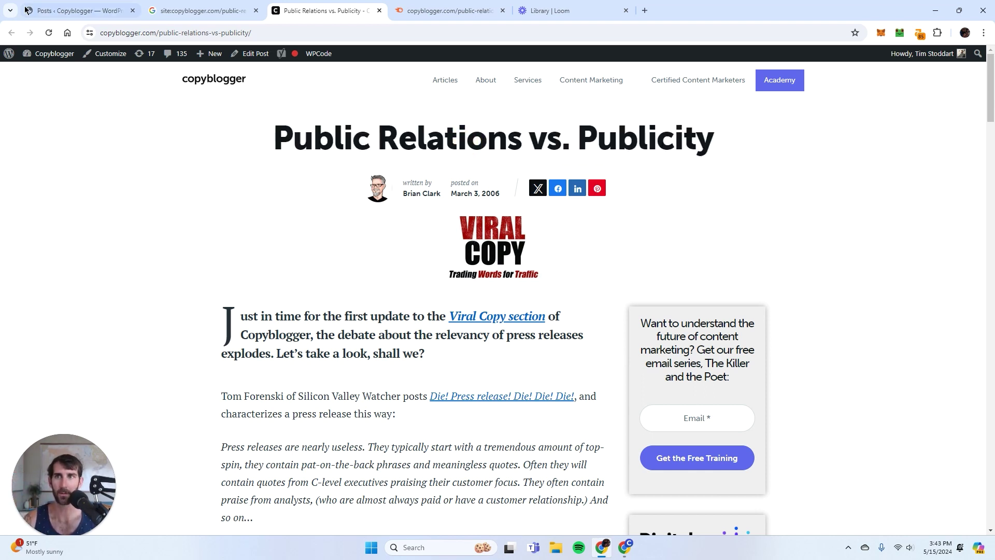
# Search Google in a new tab for "site:copyblogger.com public relations" and review the related posts with their page metrics.
pyautogui.click(644, 11)
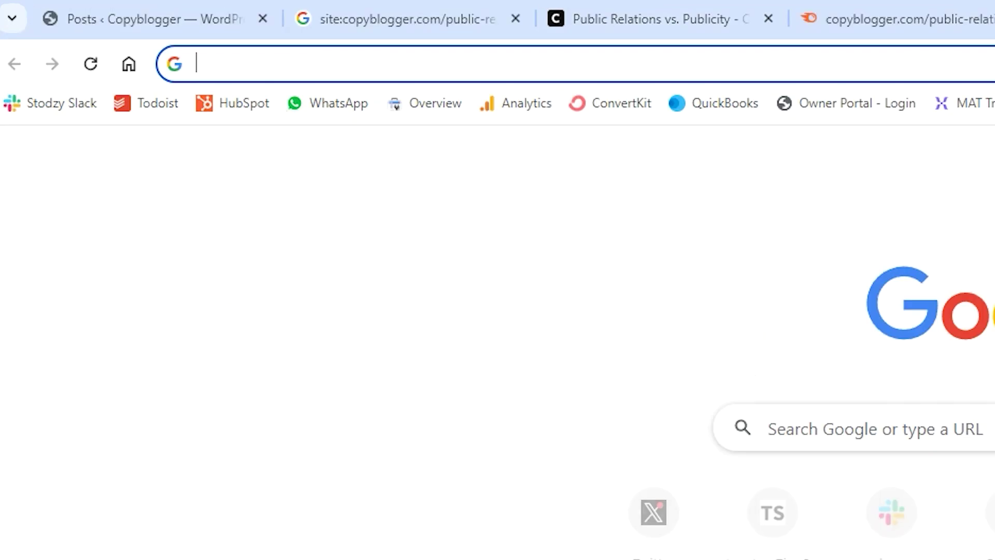
pyautogui.write('site:cop')
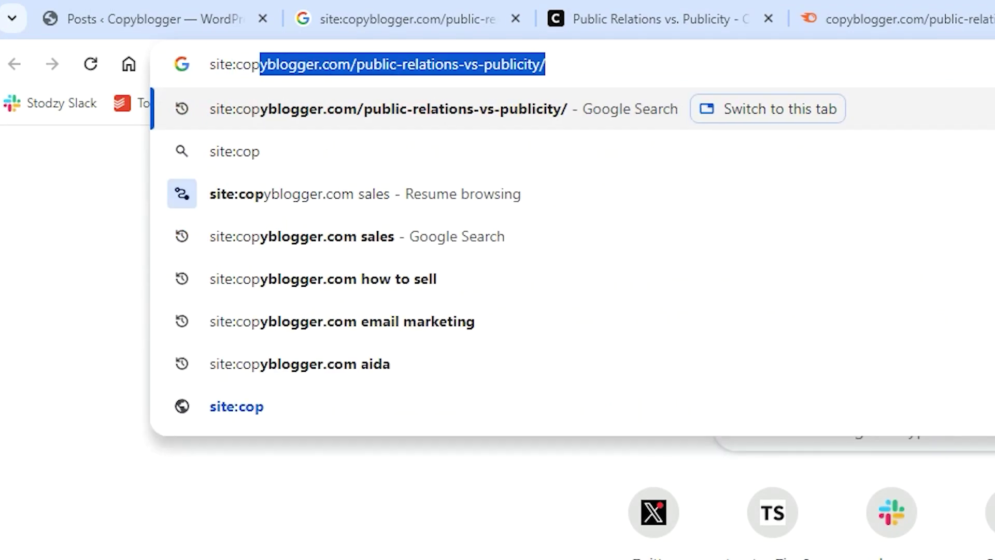
pyautogui.write('yblogger.com')
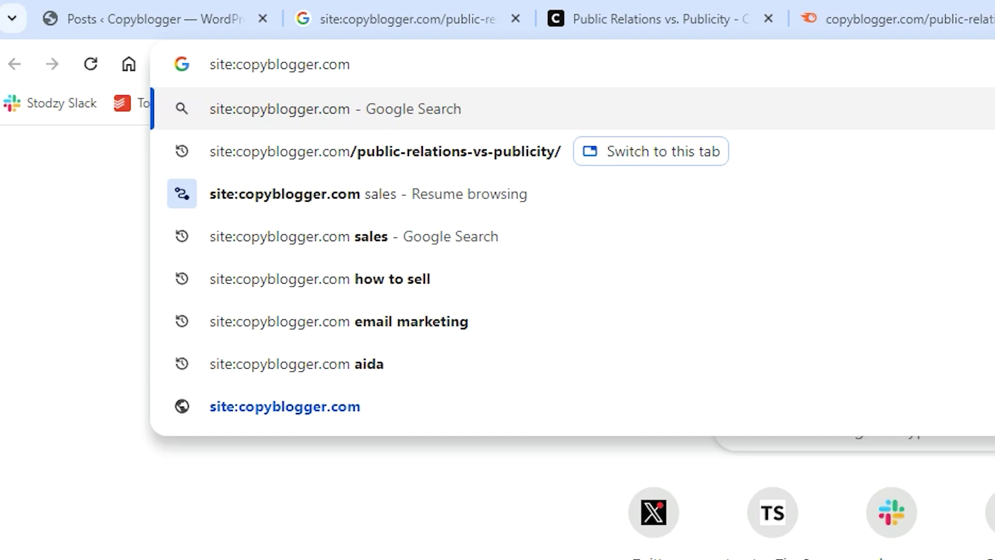
pyautogui.write('public re')
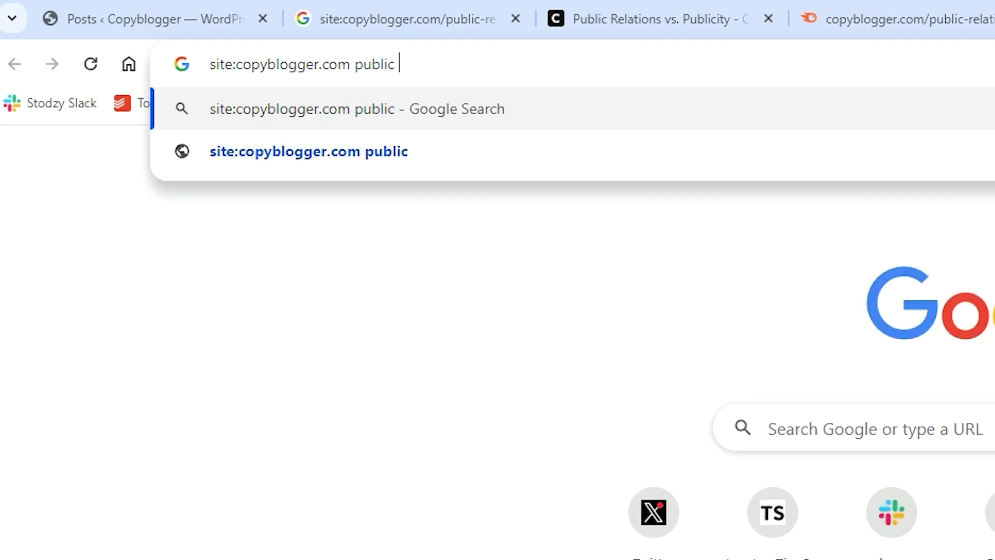
pyautogui.write('lations')
pyautogui.press('Return')
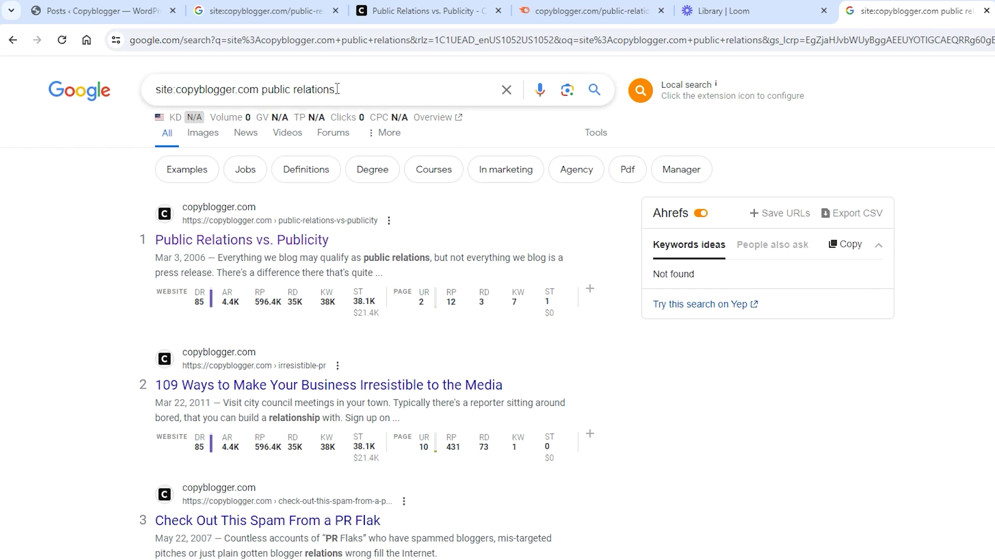
pyautogui.moveTo(334, 91); pyautogui.dragTo(154, 96)
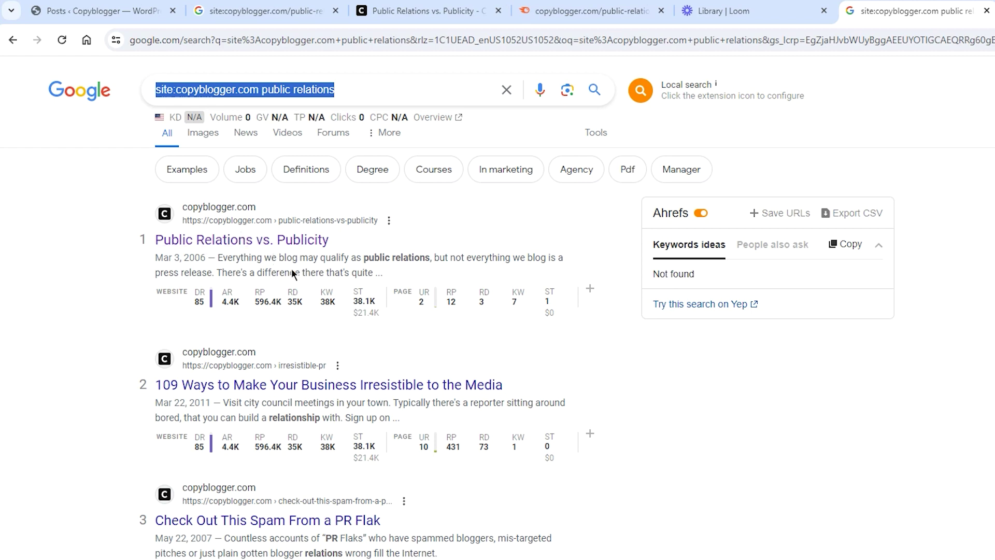
pyautogui.scroll(-5, 378, 351)
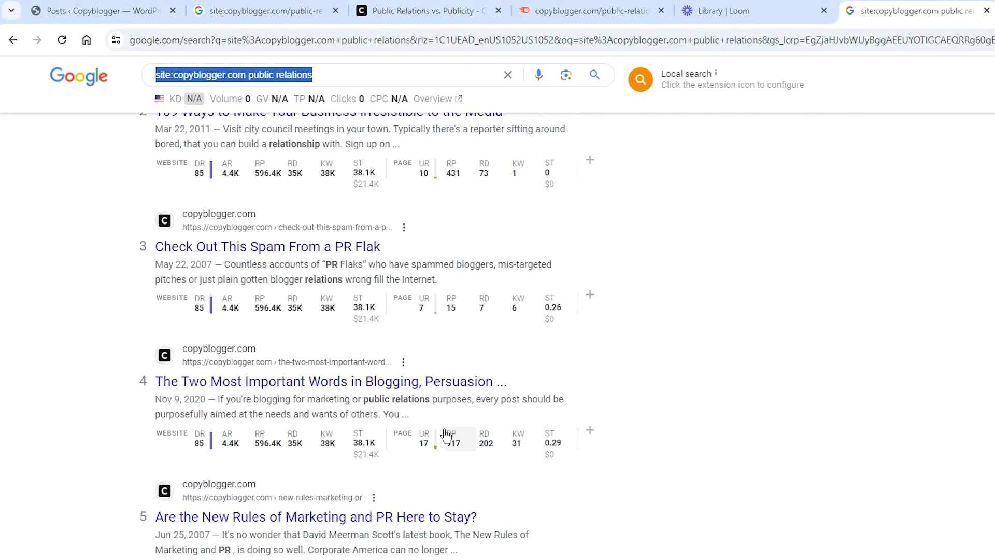
pyautogui.scroll(5, 451, 435)
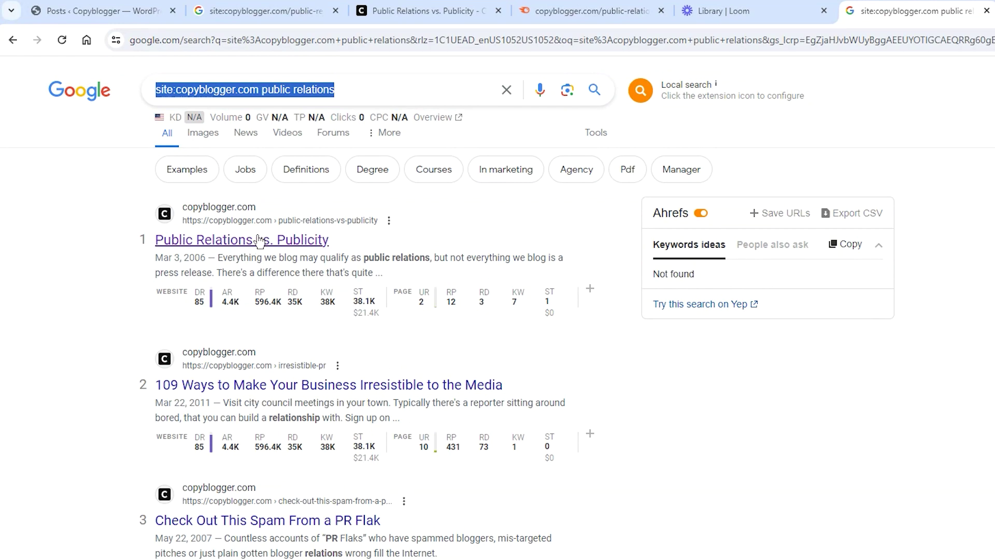
pyautogui.click(472, 19)
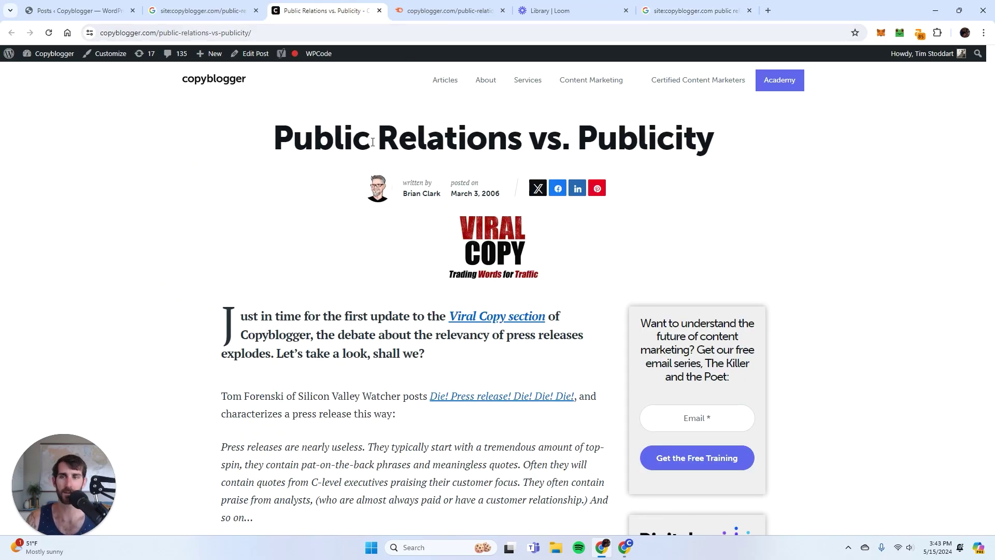
pyautogui.click(255, 56)
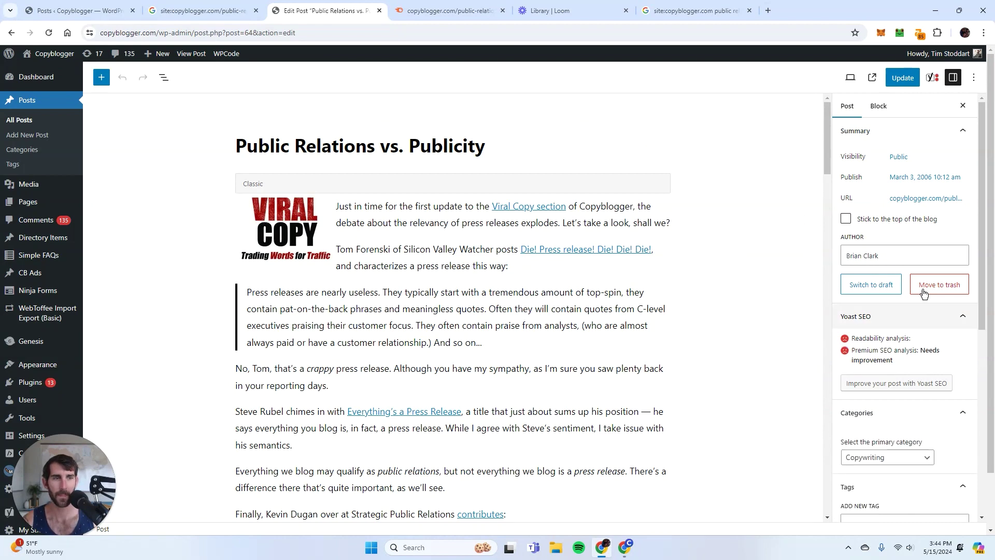
pyautogui.click(939, 285)
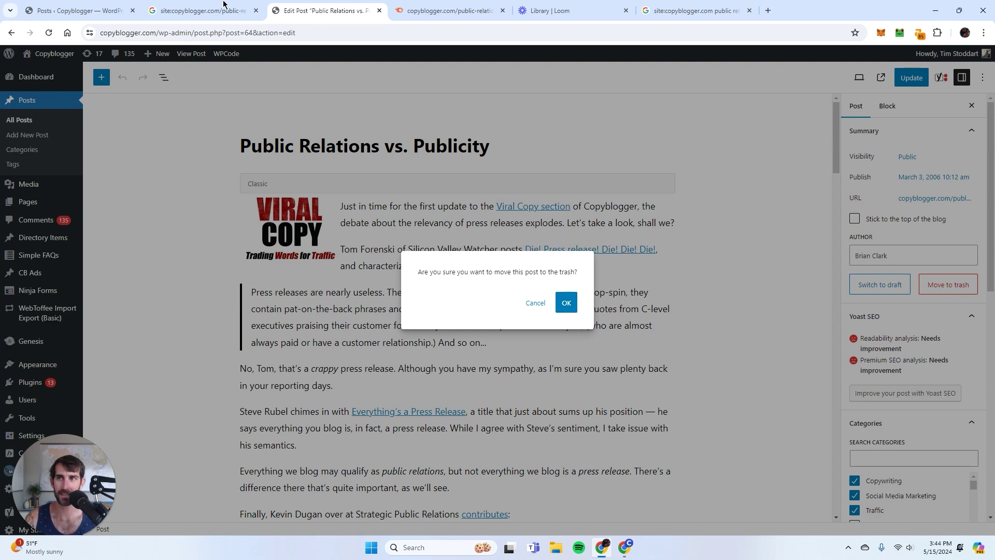
pyautogui.moveTo(157, 33); pyautogui.dragTo(65, 45)
pyautogui.hotkey('ctrl', 'c')
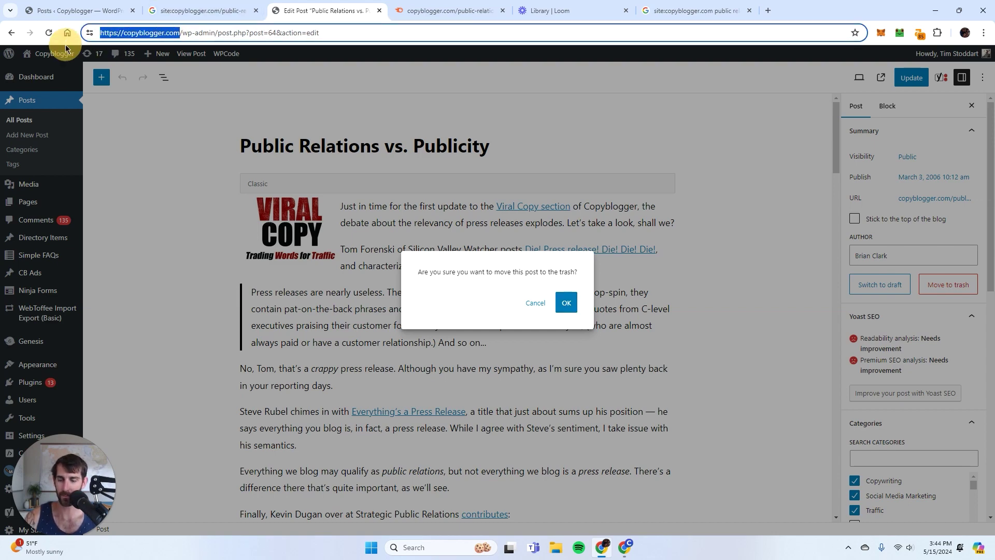
pyautogui.click(567, 307)
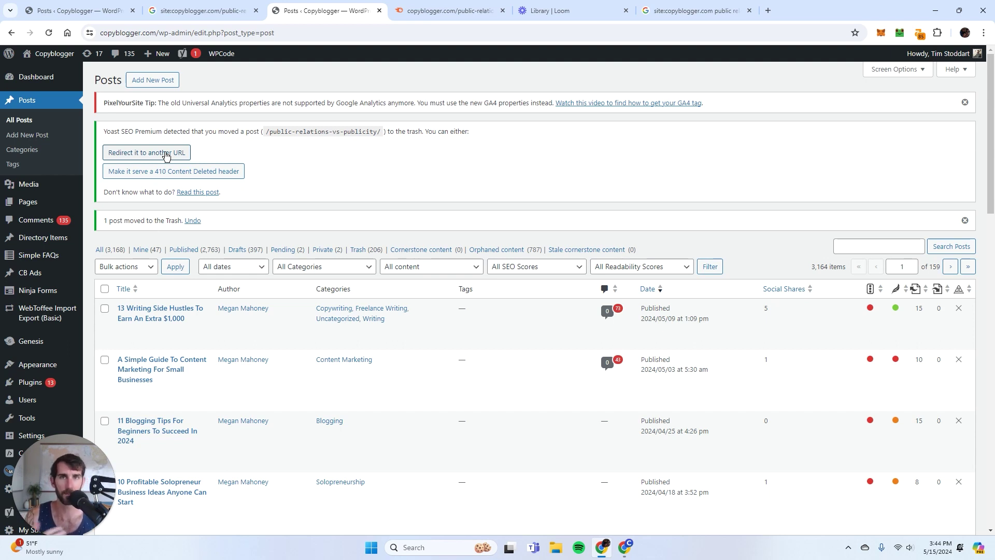
# Redirect the trashed /public-relations-vs-publicity/ URL to the copied homepage address and view the old post from the last Posts page to test it.
pyautogui.click(158, 155)
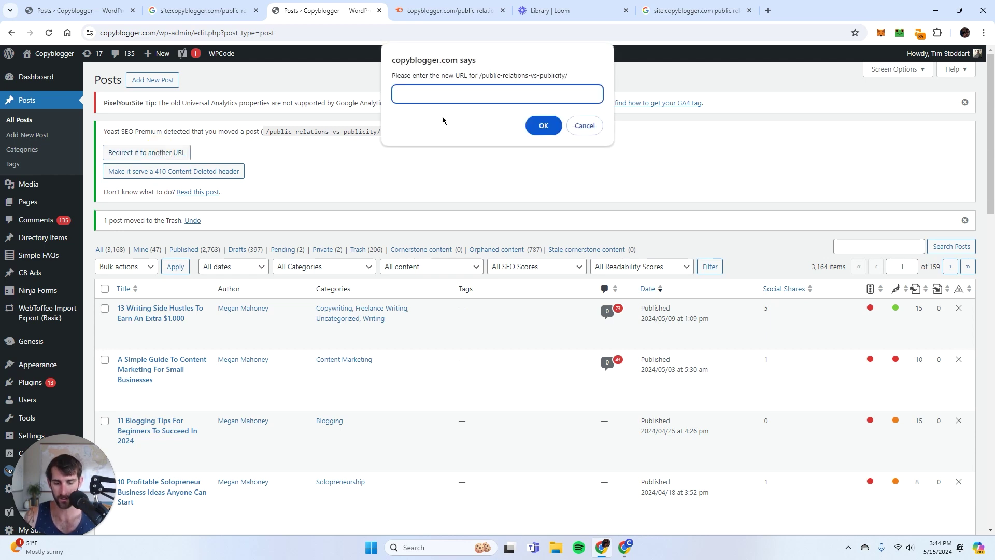
pyautogui.hotkey('ctrl', 'v')
pyautogui.click(541, 127)
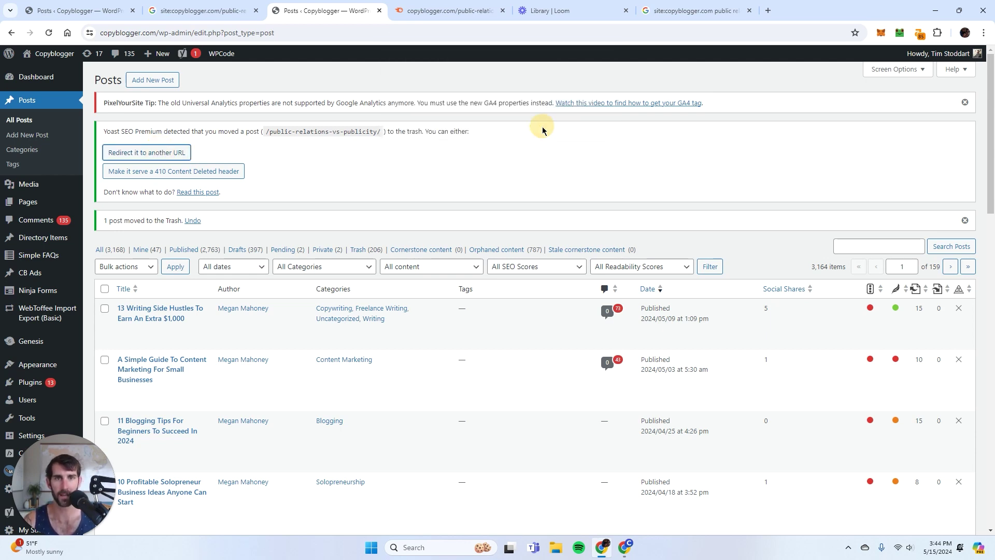
pyautogui.click(78, 10)
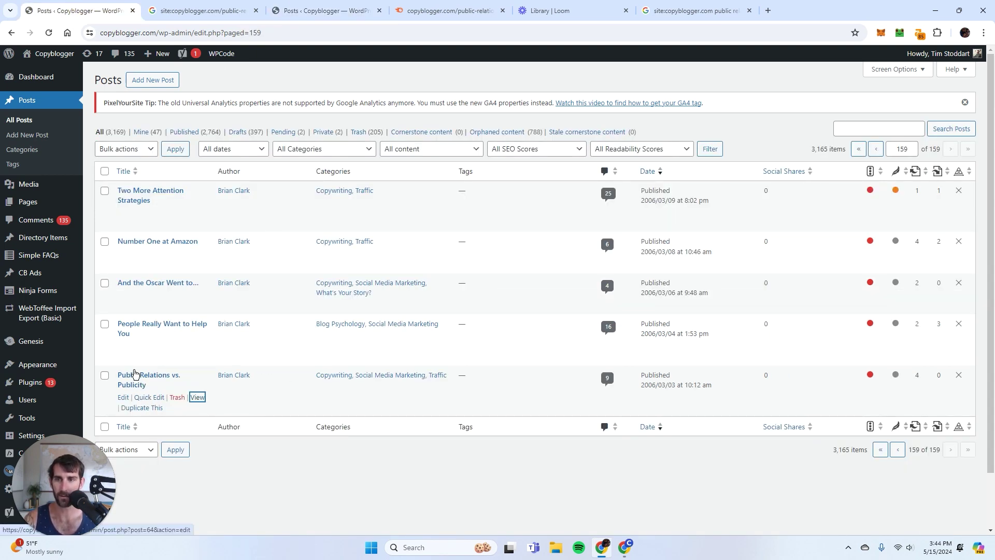
pyautogui.click(198, 398)
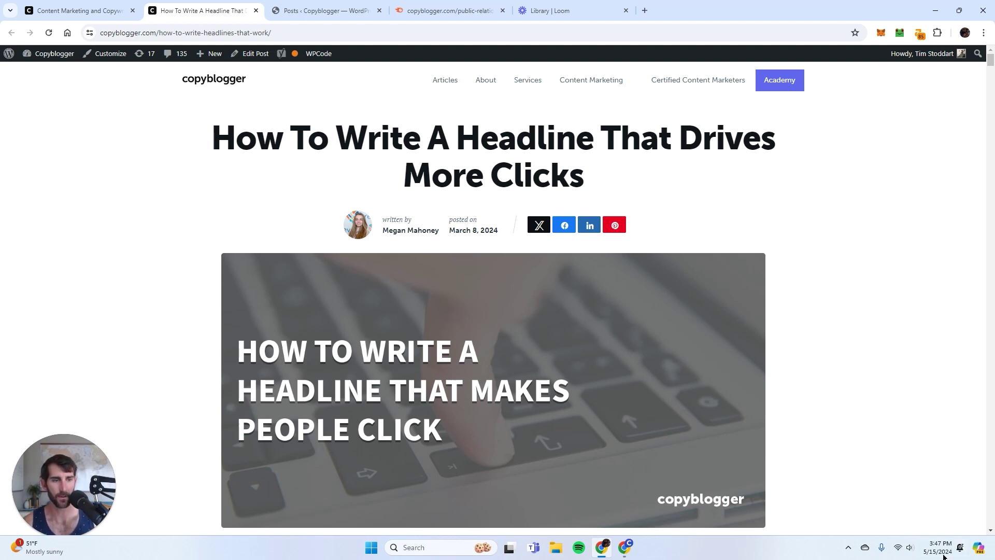
# Examine the title "How To Write A Headline That Drives More Clicks", highlighting its core topic "How To Write A Headline" separately from the rest.
pyautogui.moveTo(211, 135); pyautogui.dragTo(596, 176)
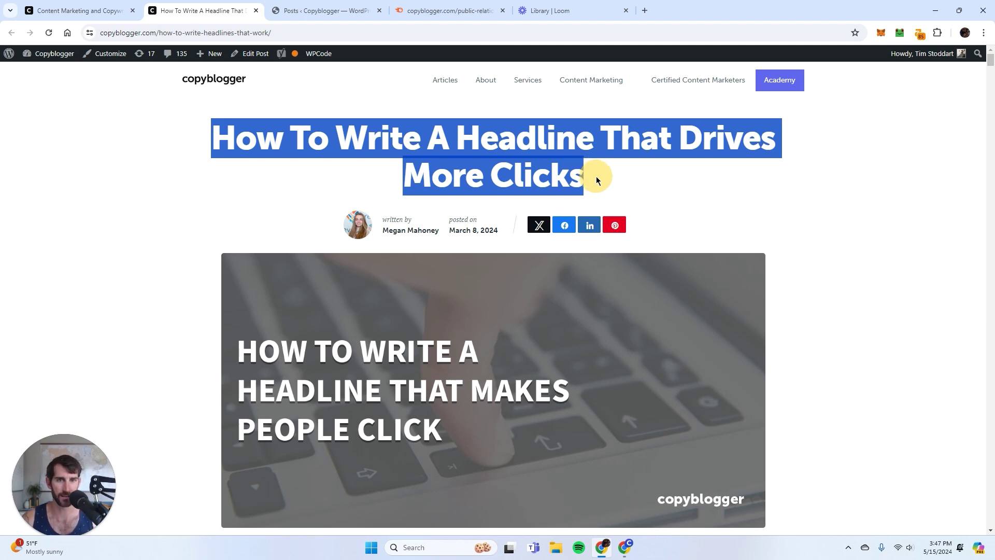
pyautogui.click(612, 181)
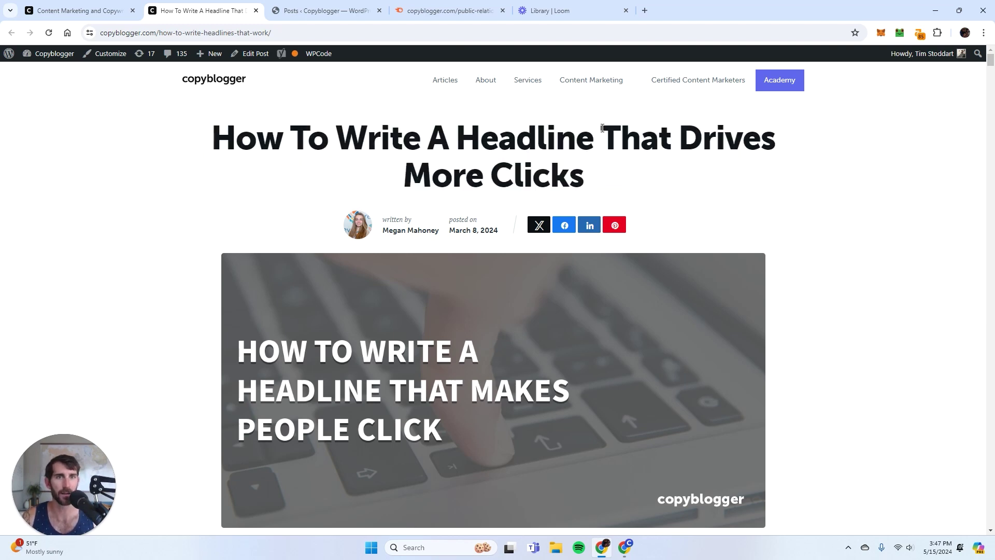
pyautogui.moveTo(604, 128); pyautogui.dragTo(670, 194)
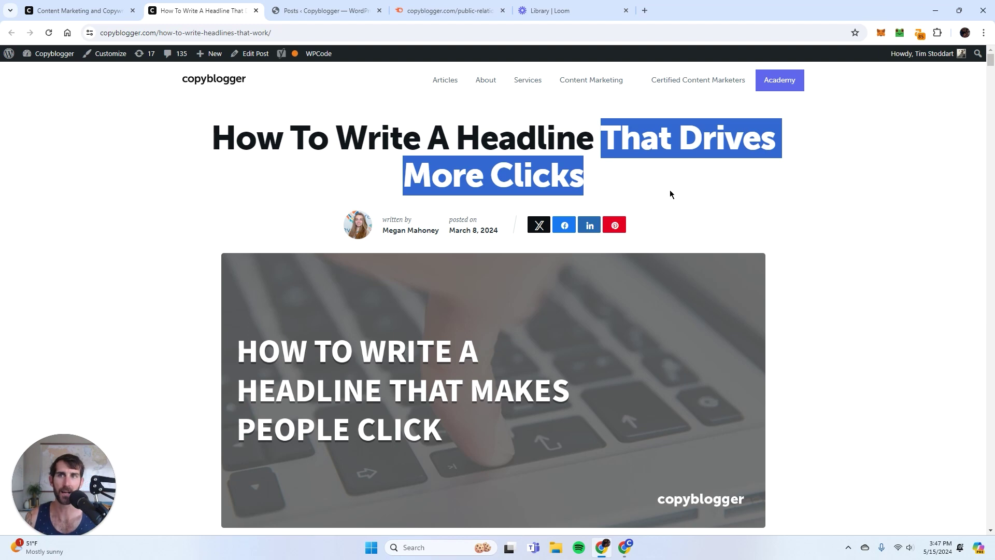
pyautogui.click(610, 175)
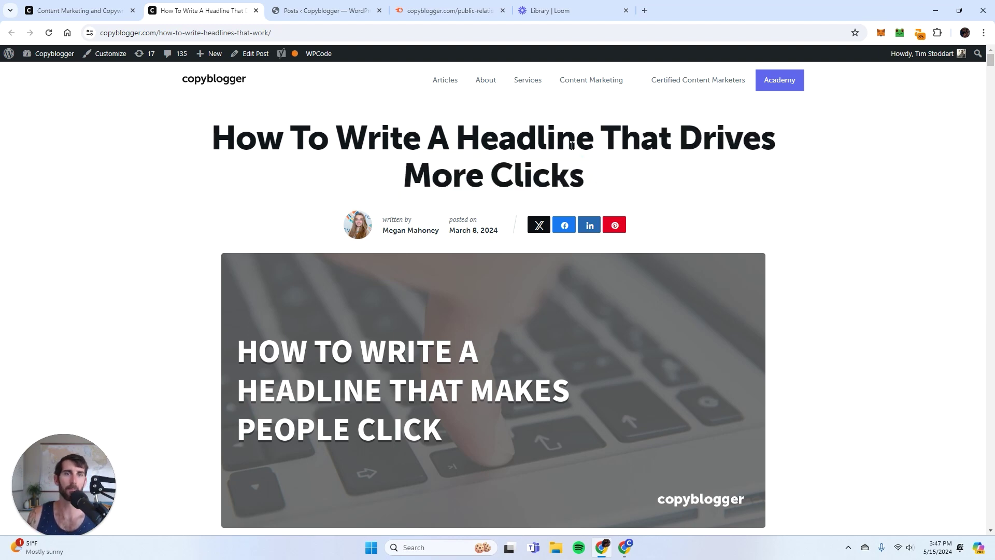
pyautogui.moveTo(591, 141); pyautogui.dragTo(208, 147)
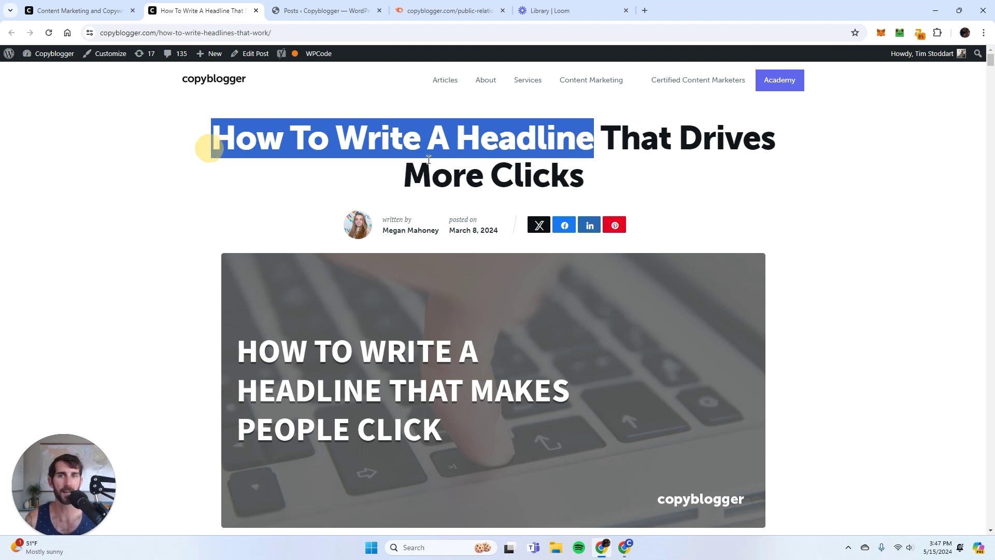
pyautogui.click(423, 142)
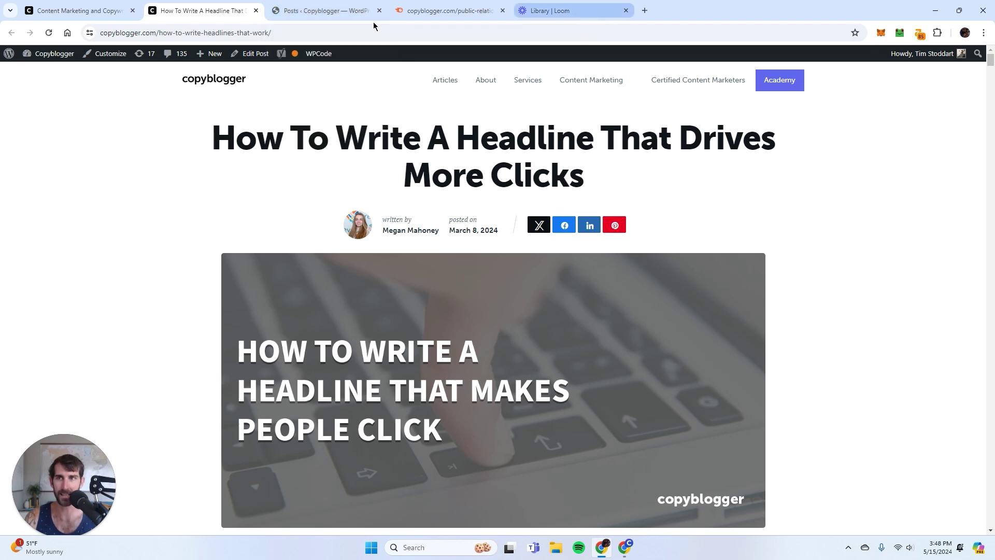
# Search Google in a new tab for "site:copyblogger.com write headlines" and compare the page metrics of the top two results.
pyautogui.click(645, 11)
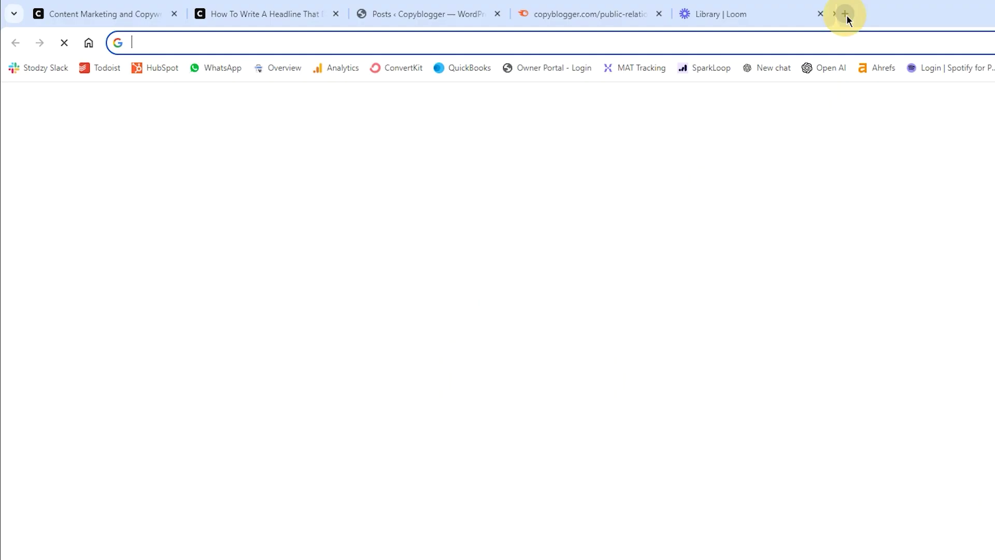
pyautogui.write('site:')
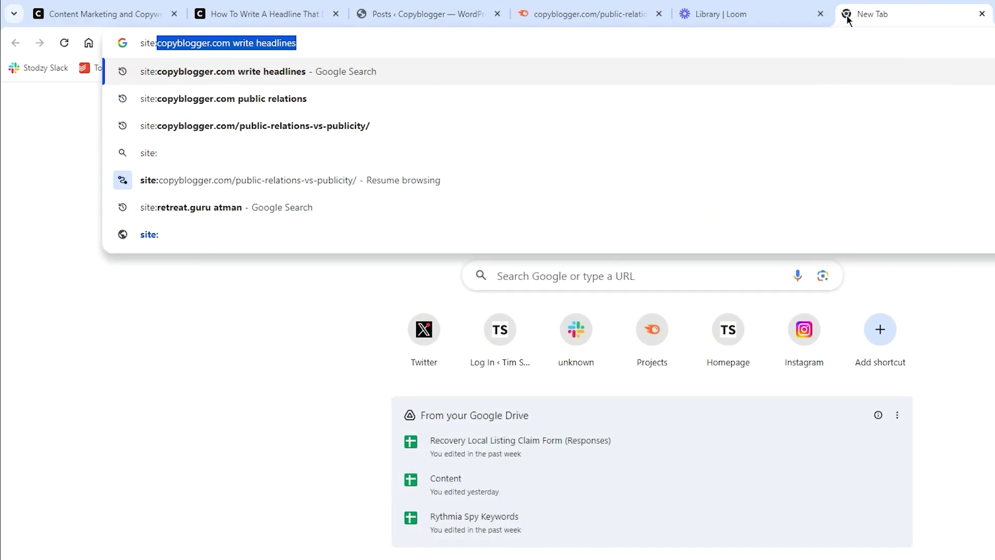
pyautogui.write('copyblogger.com')
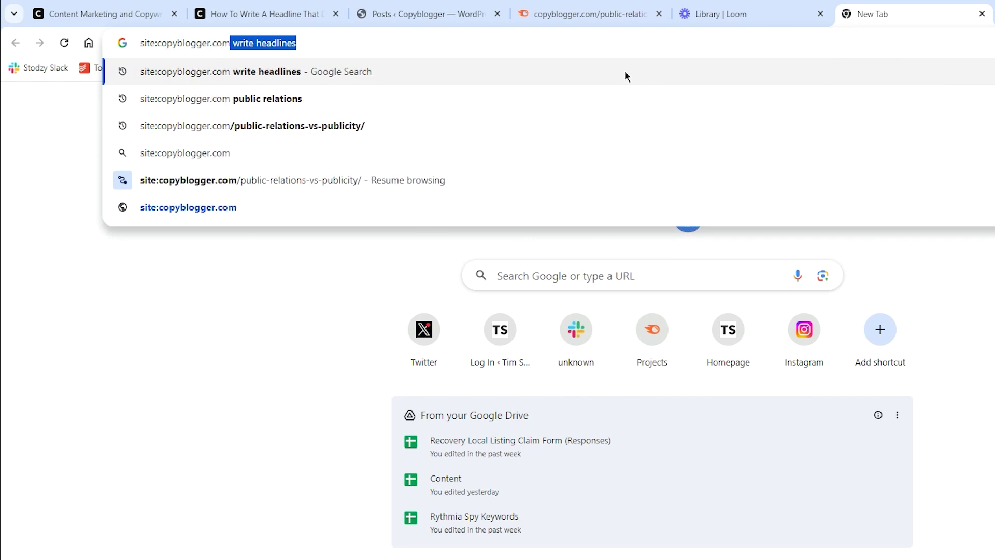
pyautogui.press('Right')
pyautogui.moveTo(297, 47); pyautogui.dragTo(258, 52)
pyautogui.press('Return')
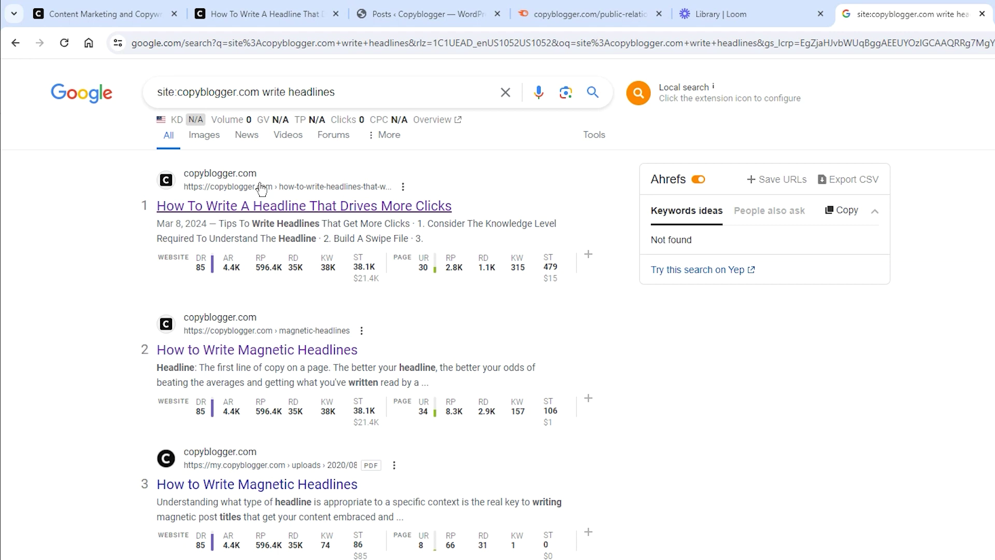
pyautogui.moveTo(553, 271)
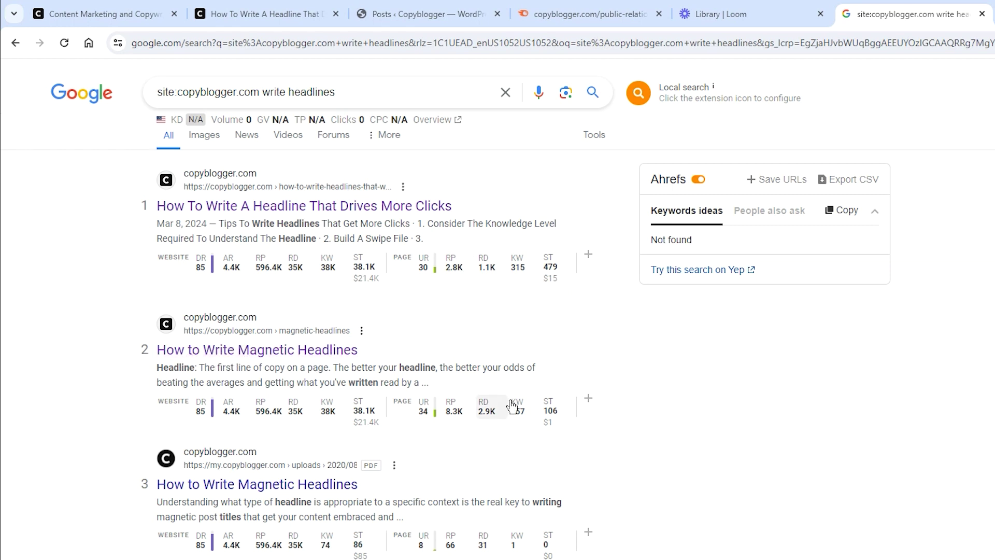
pyautogui.moveTo(552, 412)
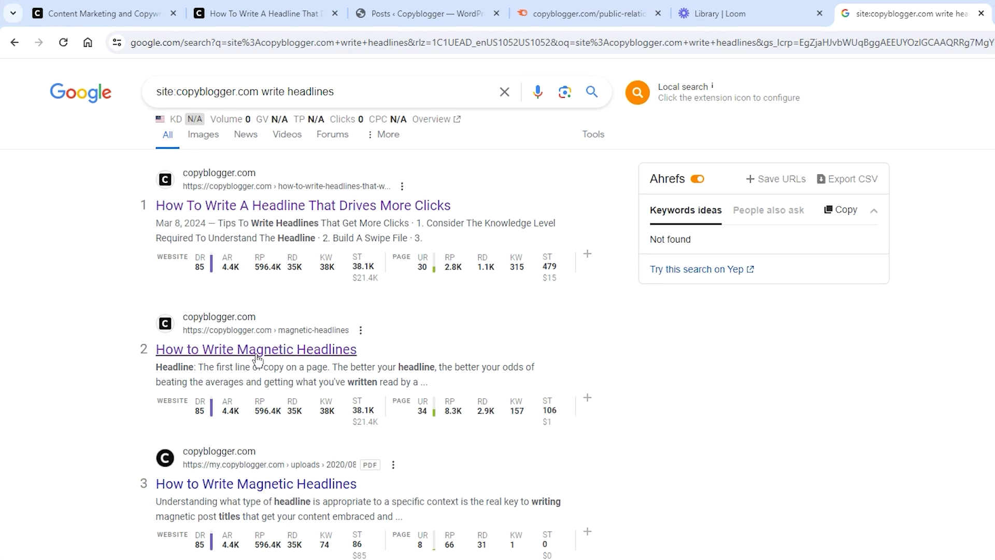
pyautogui.moveTo(553, 414)
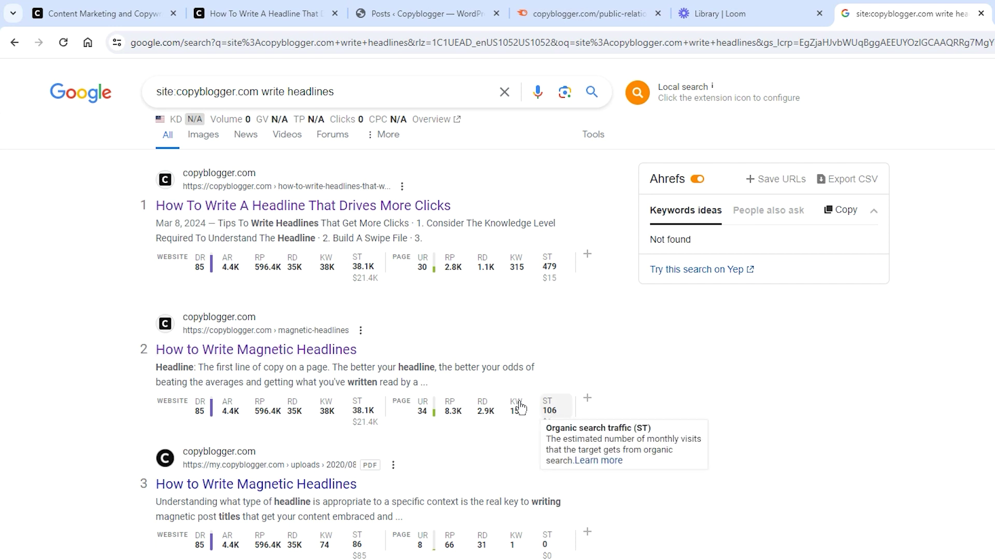
# Open the "How to Write Magnetic Headlines" page result in a new tab and review its copy, ebook signup and list of headline articles.
pyautogui.rightClick(302, 350)
pyautogui.click(332, 358)
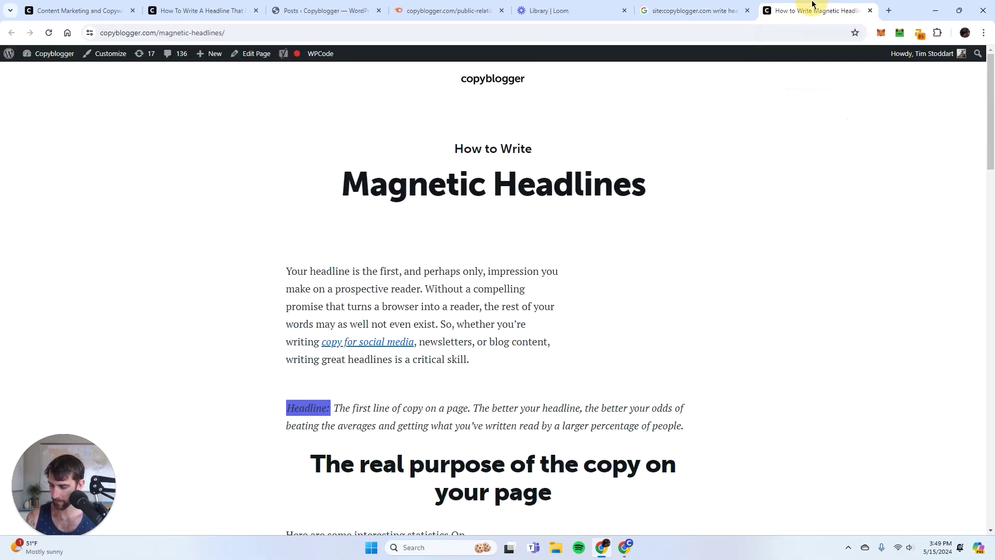
pyautogui.scroll(-6, 560, 228)
pyautogui.scroll(-15, 545, 238)
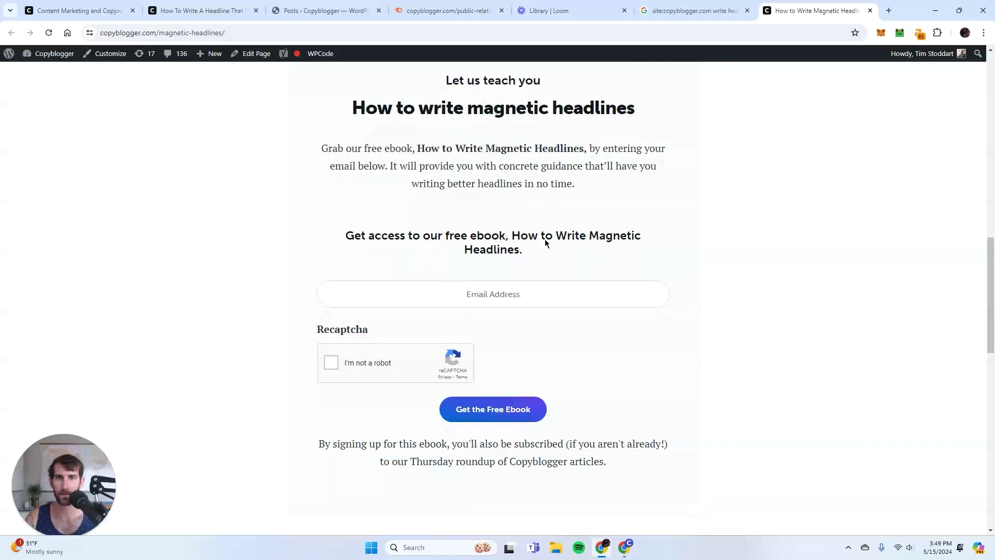
pyautogui.scroll(7, 548, 254)
pyautogui.scroll(20, 548, 256)
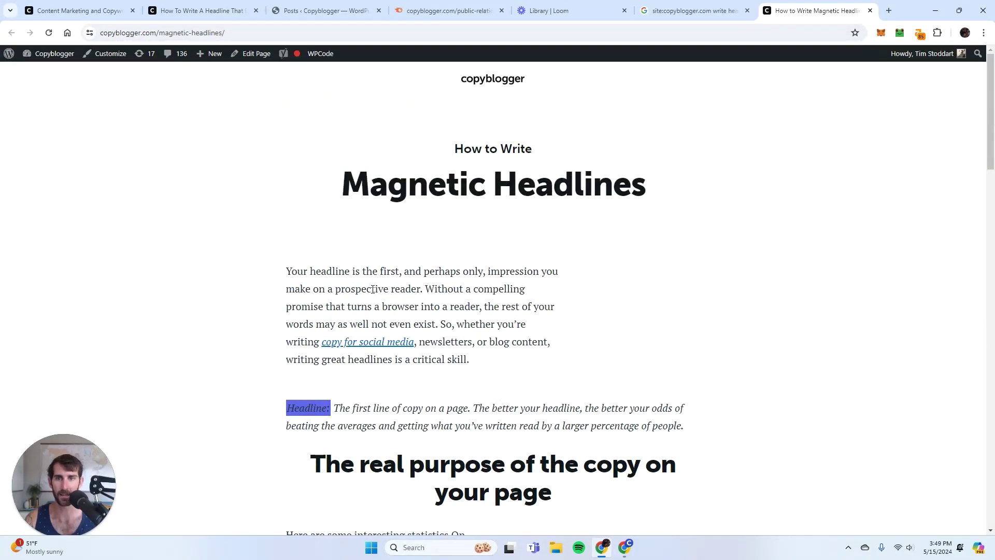
pyautogui.scroll(-3, 372, 289)
pyautogui.scroll(-6, 417, 263)
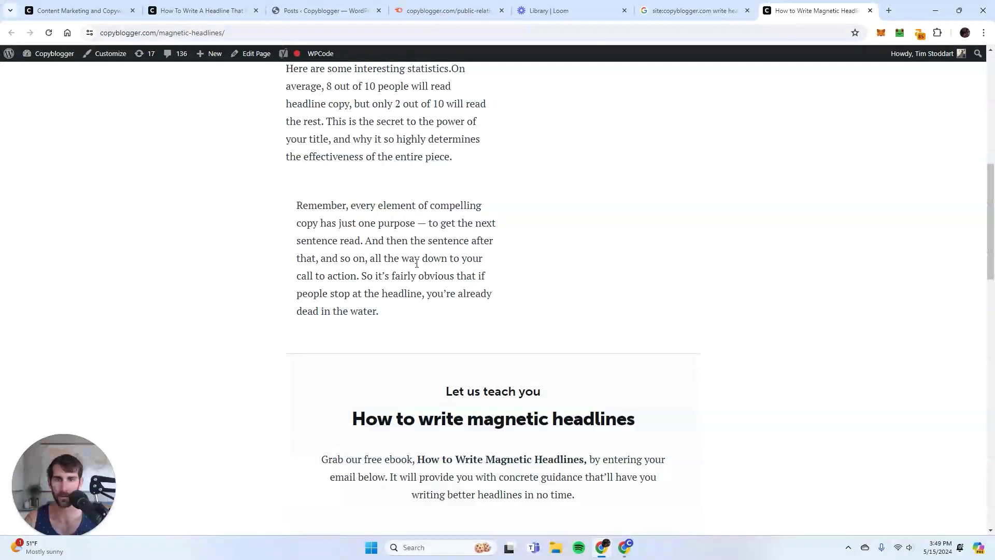
pyautogui.scroll(-7, 417, 263)
pyautogui.scroll(-7, 488, 249)
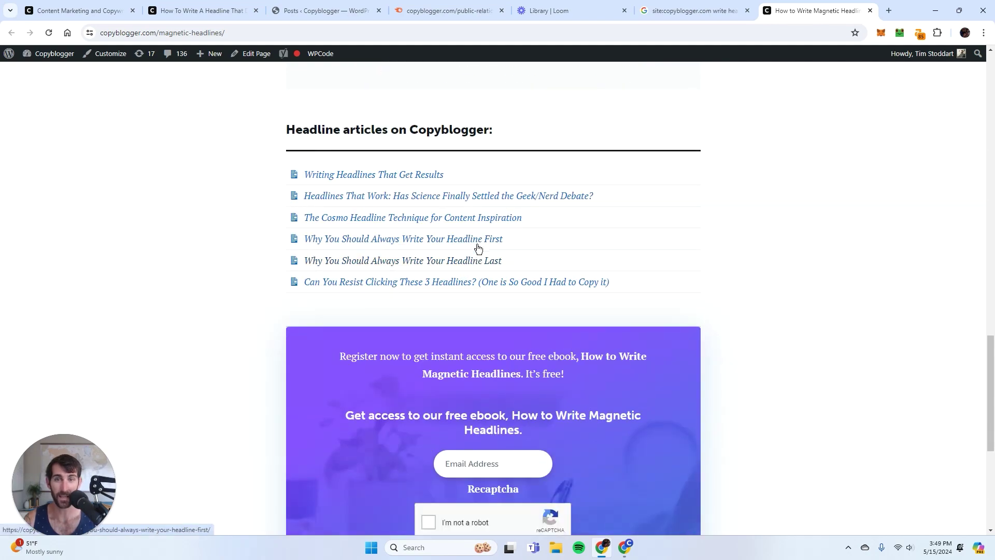
pyautogui.scroll(-4, 431, 200)
pyautogui.scroll(20, 430, 201)
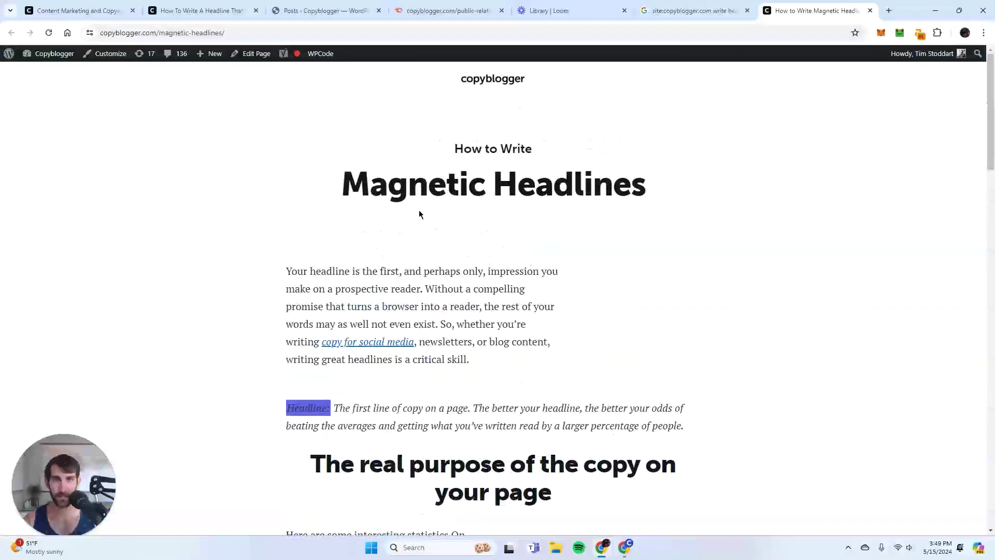
# Open copyblogger.com in a new tab and compare its Content Marketing topic pages with the Magnetic Headlines page.
pyautogui.click(888, 11)
pyautogui.write('co')
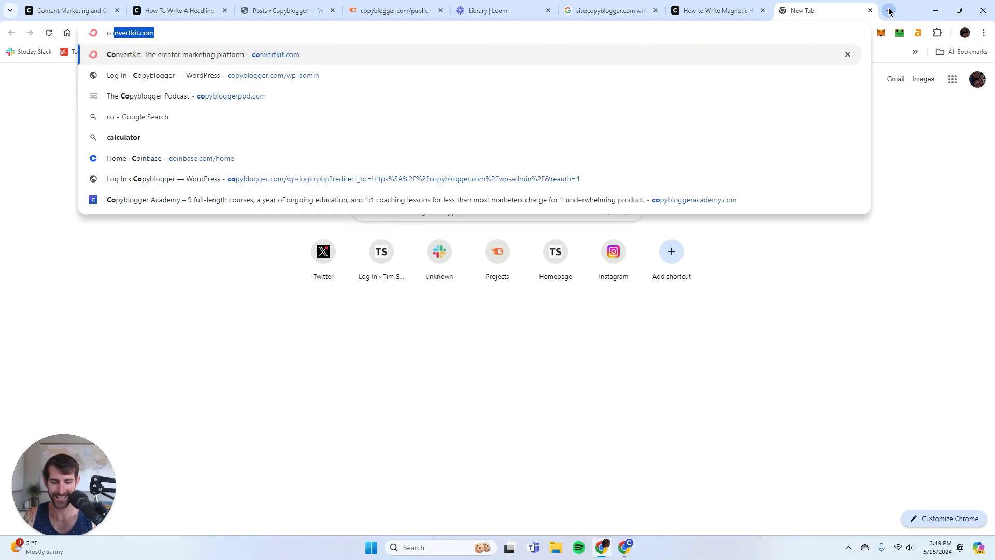
pyautogui.write('pyblogger.com')
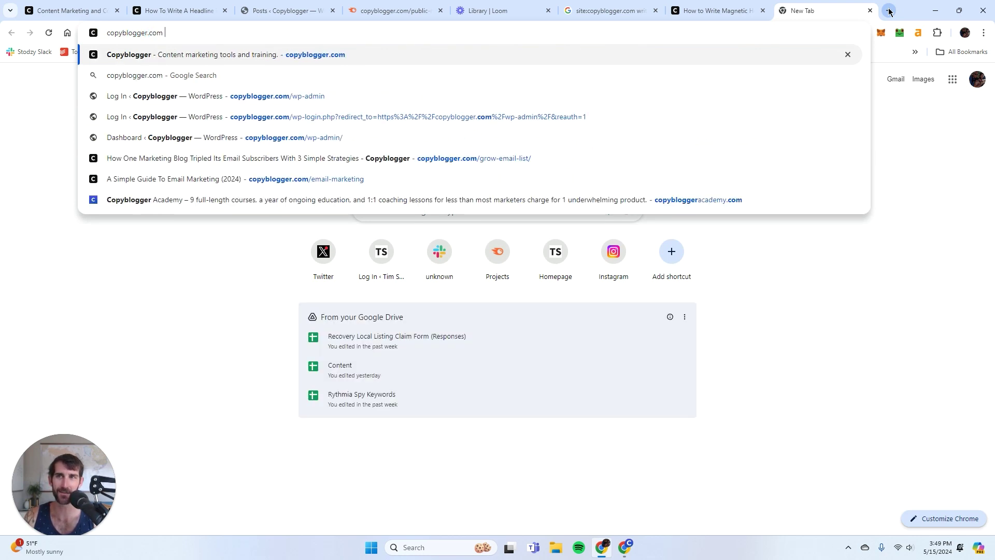
pyautogui.press('Return')
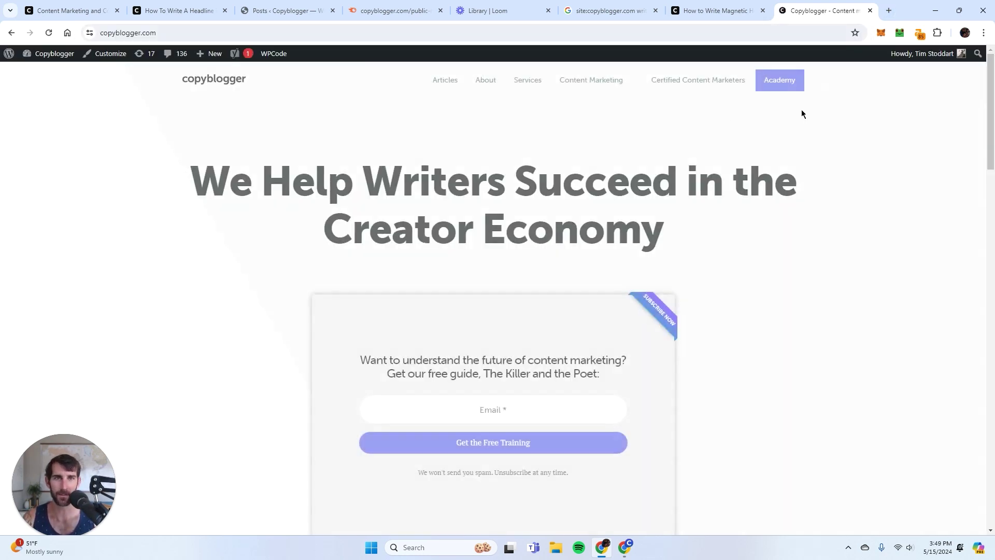
pyautogui.moveTo(613, 86)
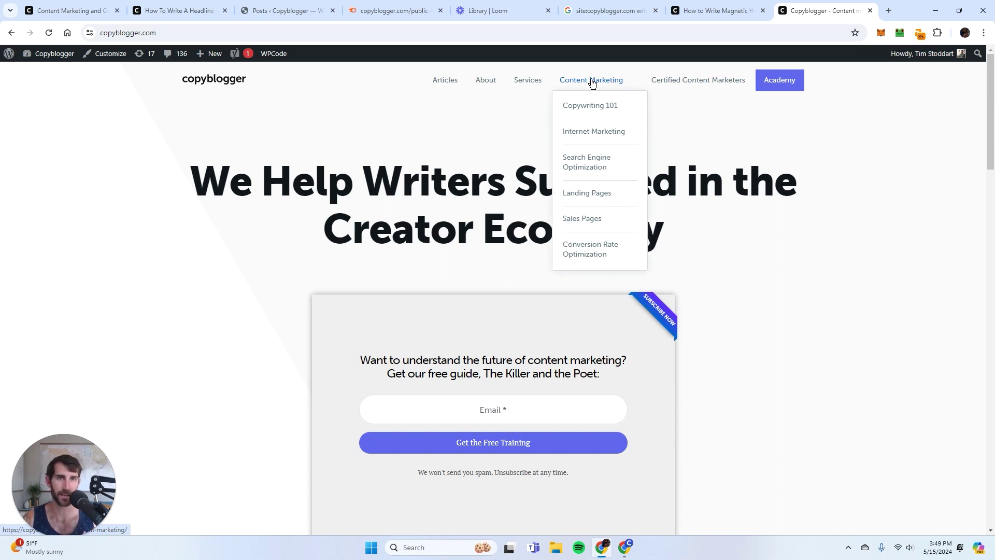
pyautogui.click(708, 12)
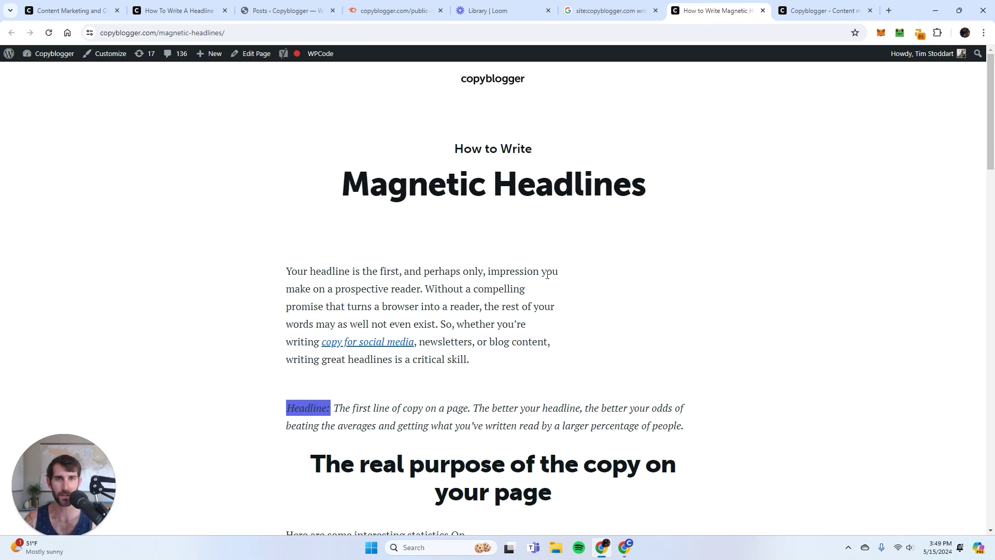
pyautogui.scroll(-12, 547, 275)
pyautogui.click(798, 11)
pyautogui.moveTo(580, 85)
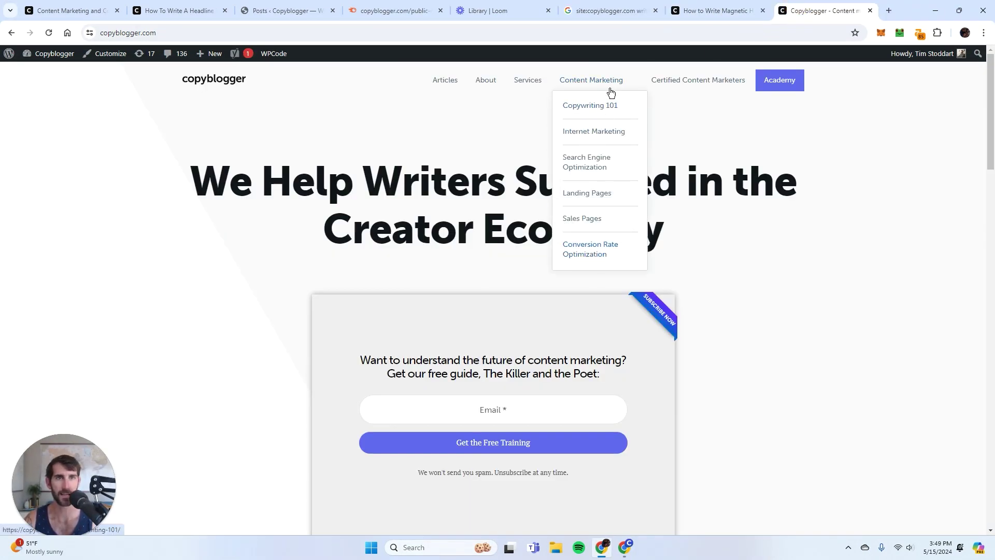
# Copy the Magnetic Headlines page URL and run a Semrush domain overview for copyblogger.com/magnetic-headlines/.
pyautogui.click(697, 11)
pyautogui.click(295, 33)
pyautogui.hotkey('ctrl', 'c')
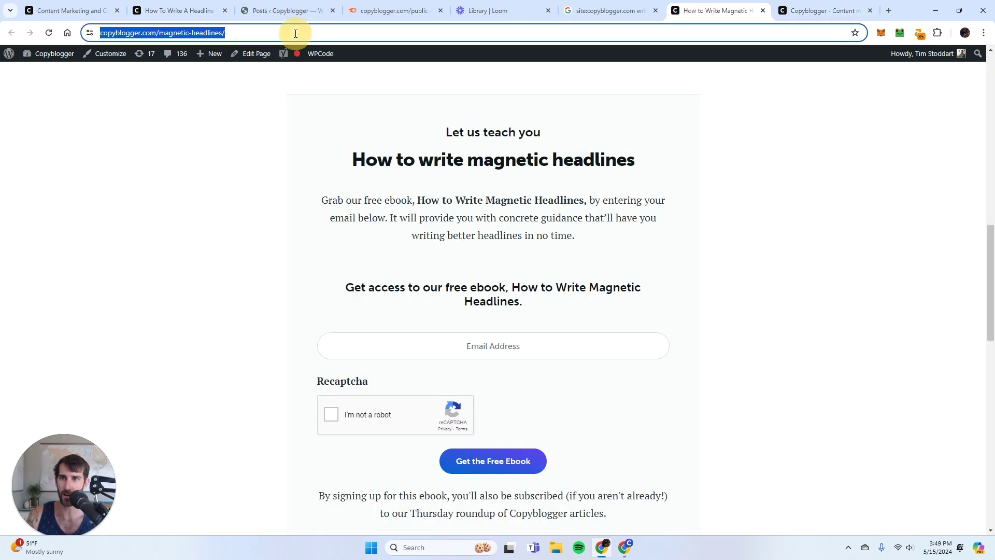
pyautogui.click(383, 10)
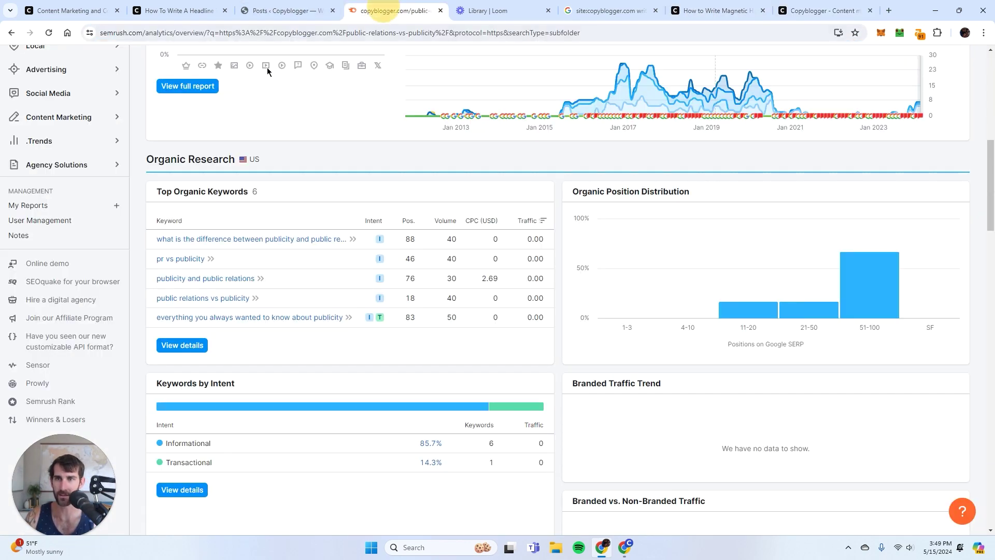
pyautogui.click(223, 78)
pyautogui.hotkey('ctrl', 'v')
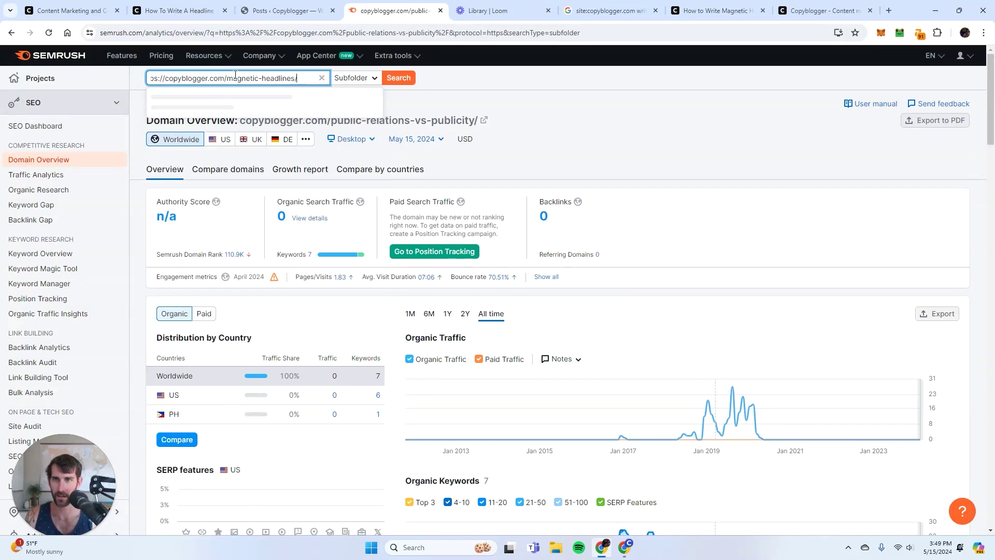
pyautogui.press('Return')
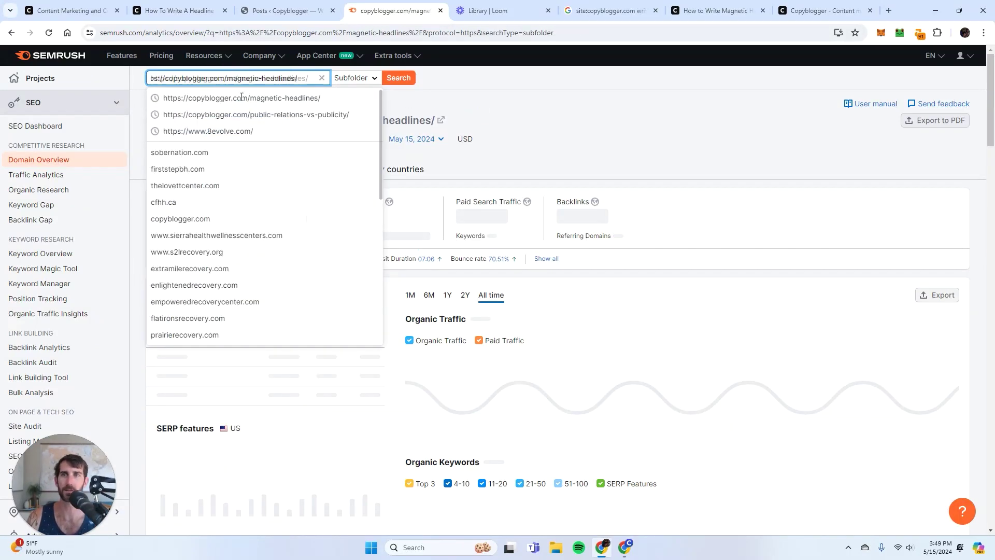
pyautogui.click(593, 116)
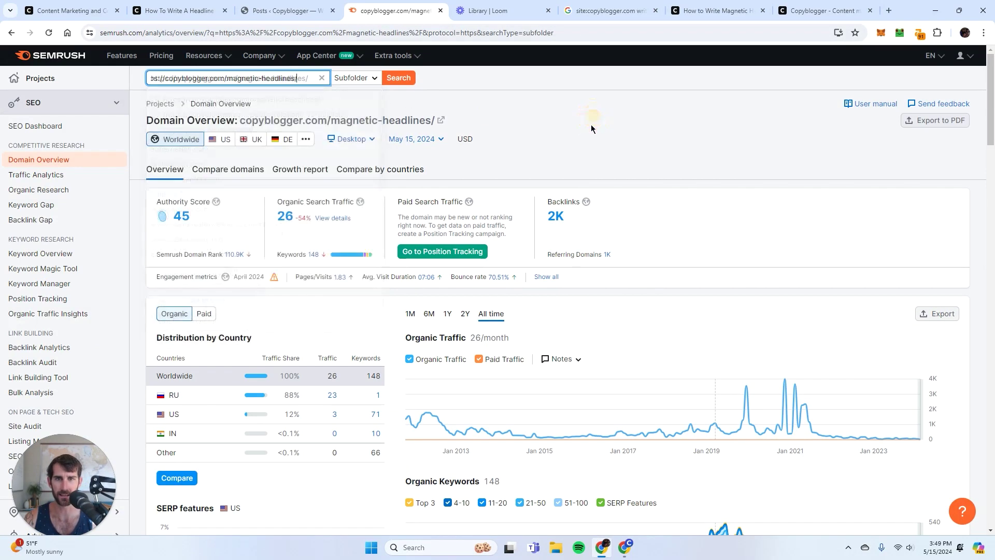
# Examine the Magnetic Headlines page's top organic keywords and open its full list of organic positions.
pyautogui.scroll(-7, 436, 362)
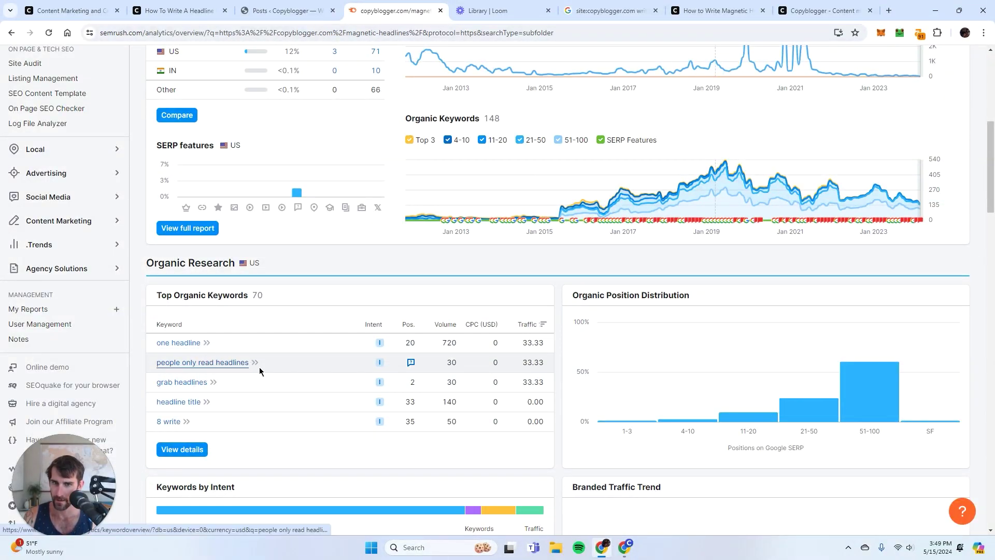
pyautogui.scroll(-1, 398, 401)
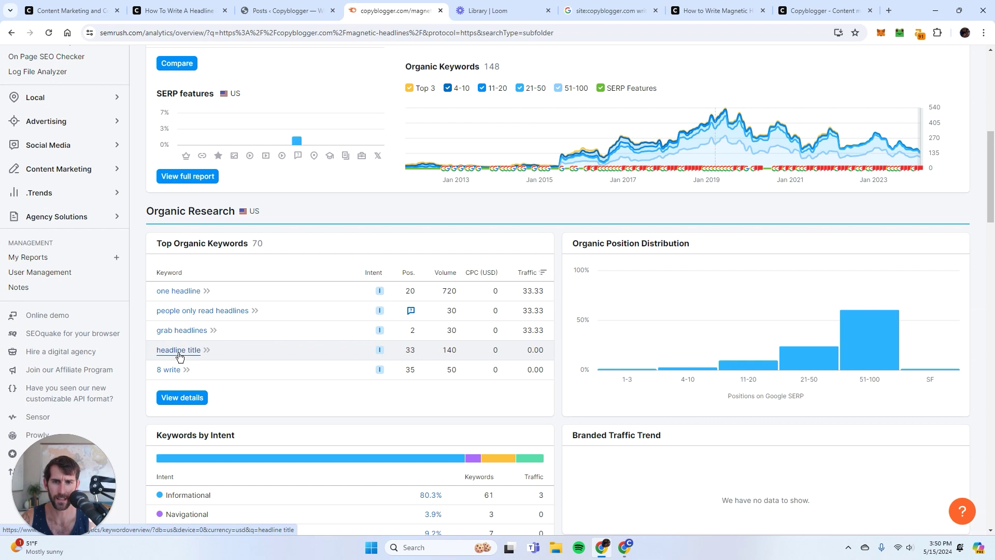
pyautogui.click(201, 395)
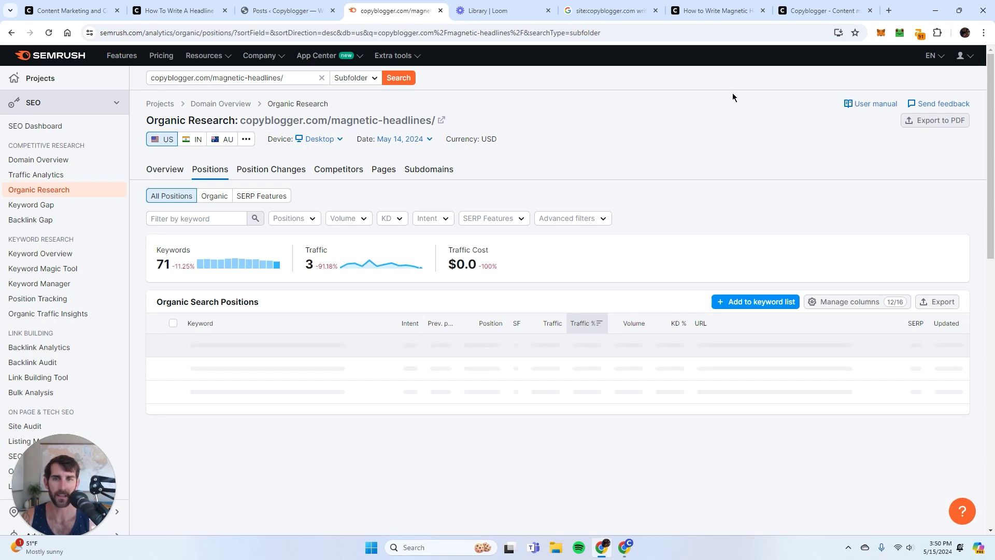
# Compare the Magnetic Headlines page's opening with the introduction of the "How To Write A Headline That Drives More Clicks" post.
pyautogui.click(824, 10)
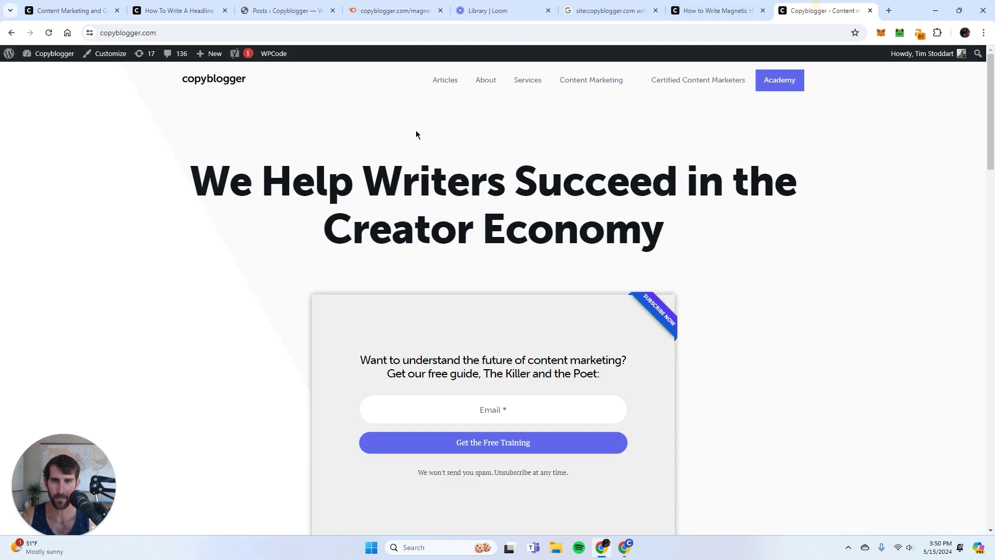
pyautogui.click(718, 7)
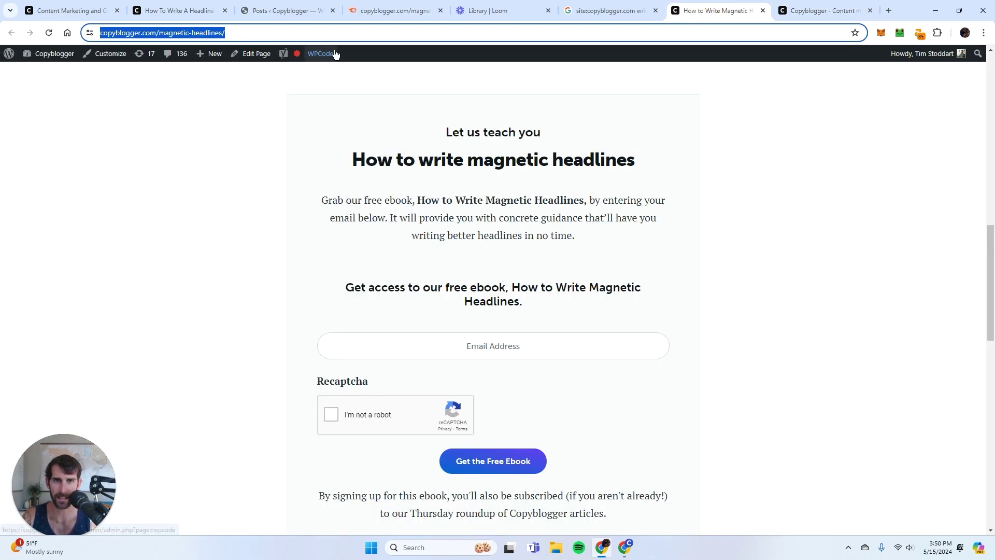
pyautogui.scroll(12, 565, 235)
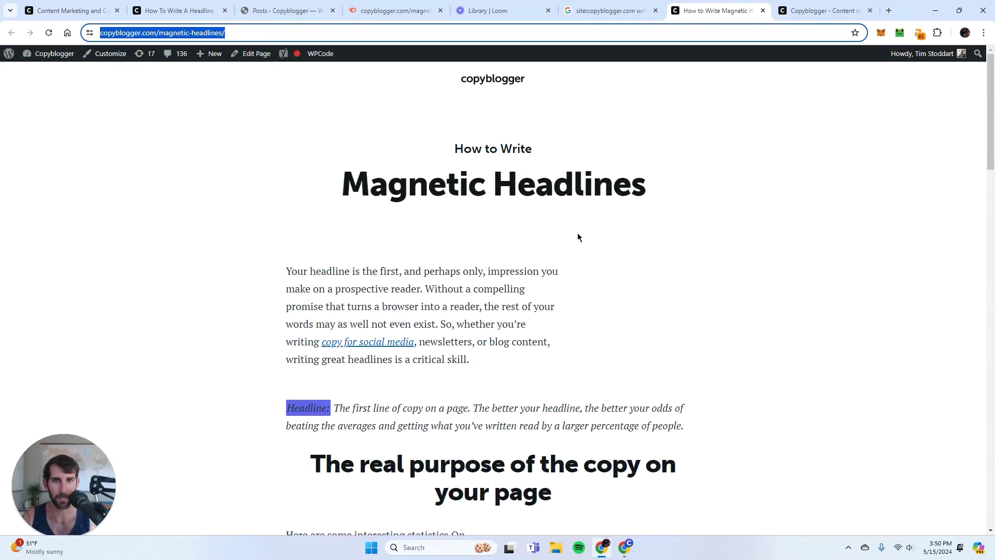
pyautogui.click(192, 9)
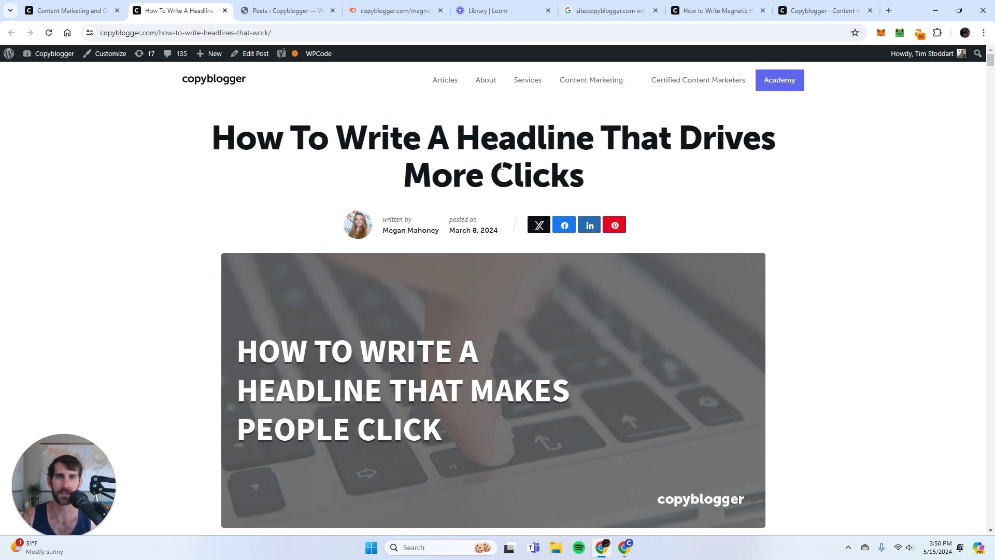
pyautogui.scroll(-20, 573, 150)
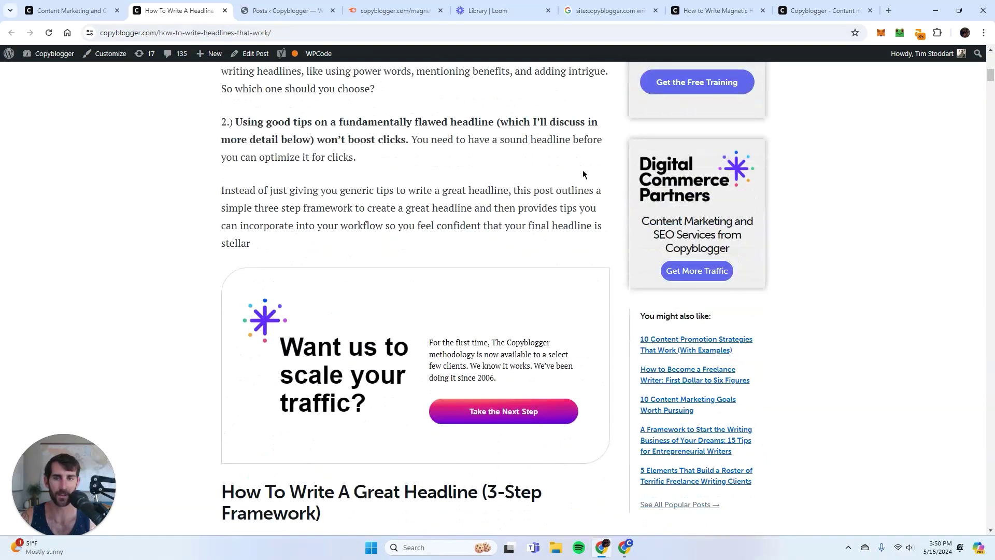
pyautogui.scroll(10, 580, 183)
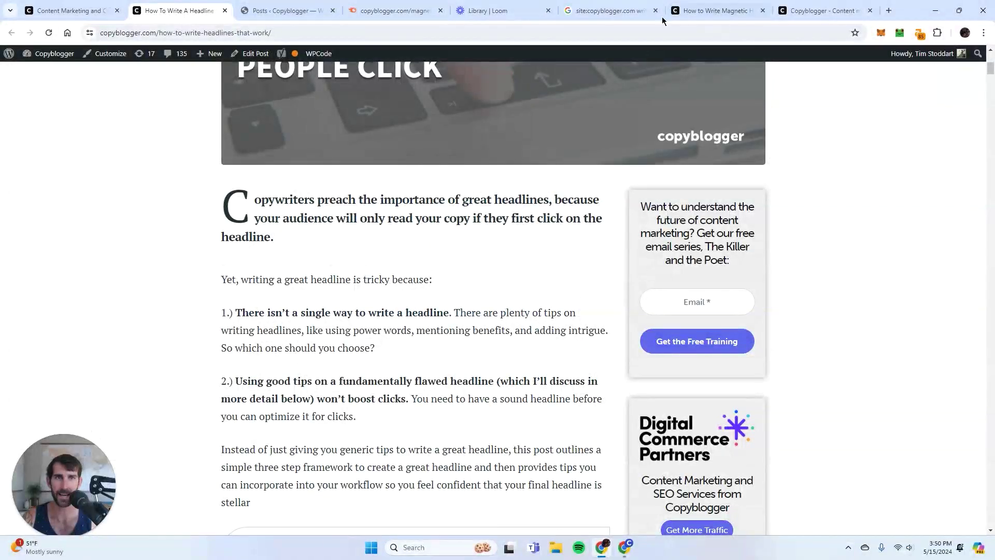
# Return to the Google results for "site:copyblogger.com write headlines" and highlight the search query while reviewing the competing headline pages.
pyautogui.click(592, 6)
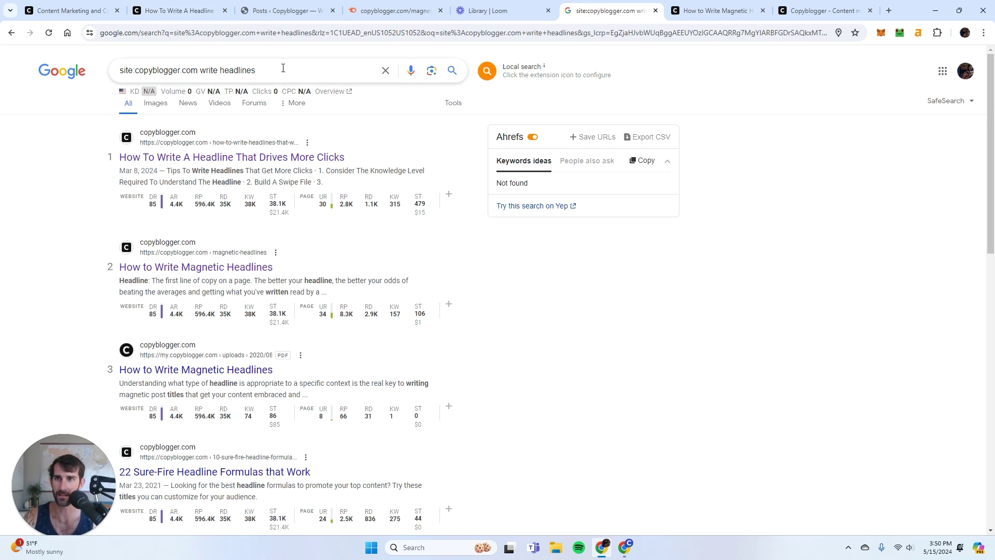
pyautogui.moveTo(283, 68); pyautogui.dragTo(96, 82)
pyautogui.click(251, 180)
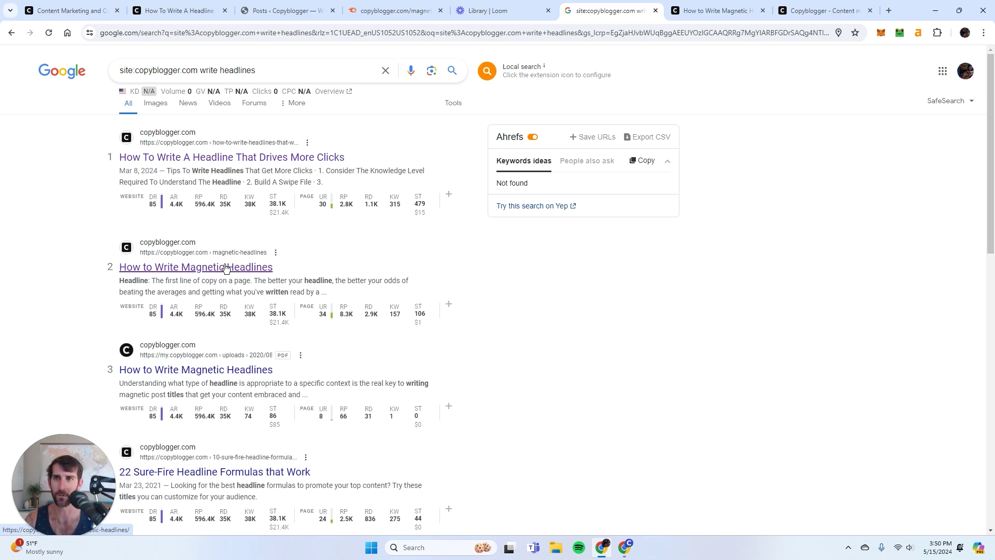
# Copy the URL of the "How To Write A Headline That Drives More Clicks" post as the redirect target.
pyautogui.hotkey('ctrl', '2')
pyautogui.hotkey('ctrl', 'l')
pyautogui.hotkey('ctrl', 'c')
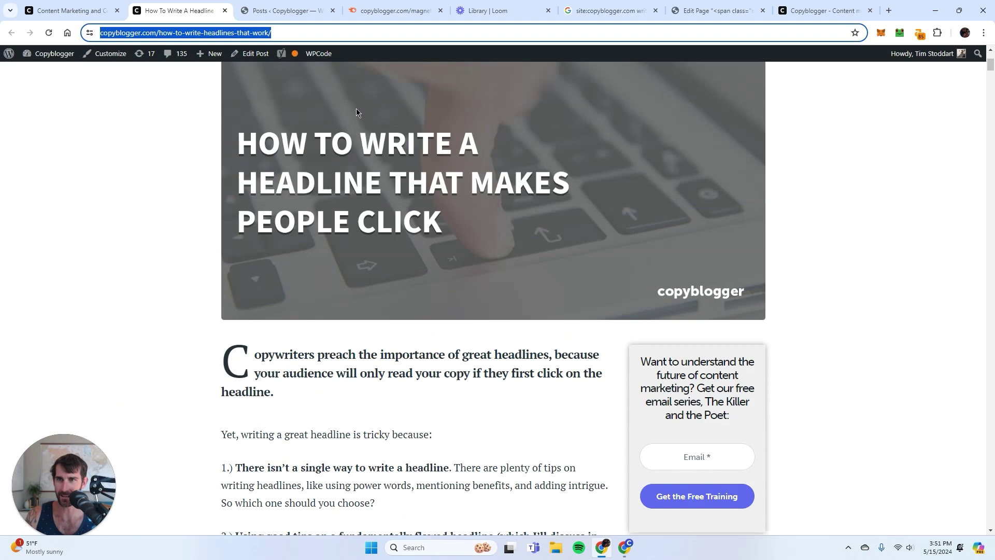
pyautogui.scroll(4, 259, 96)
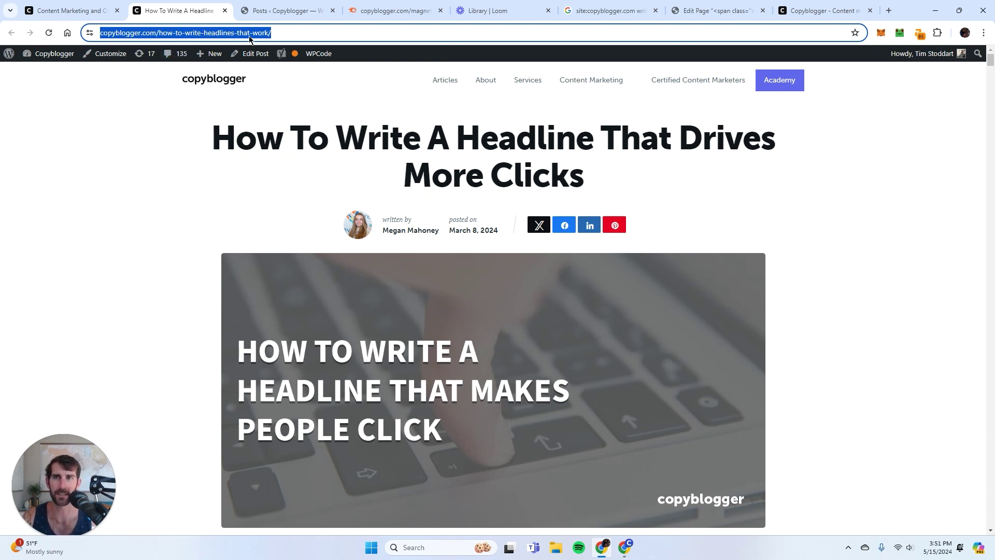
# Move the "How to Write Magnetic Headlines" page to the trash from its WordPress editor.
pyautogui.click(717, 10)
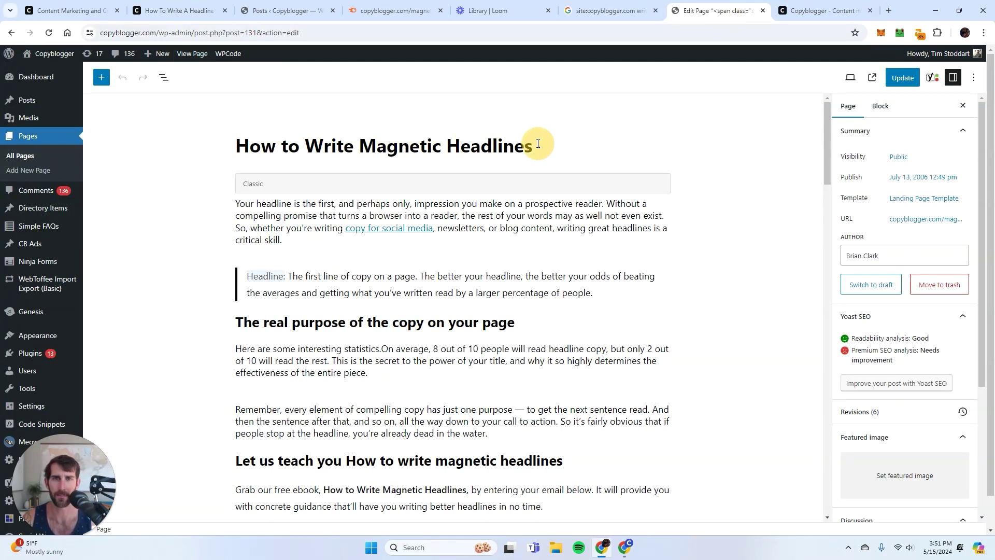
pyautogui.click(939, 285)
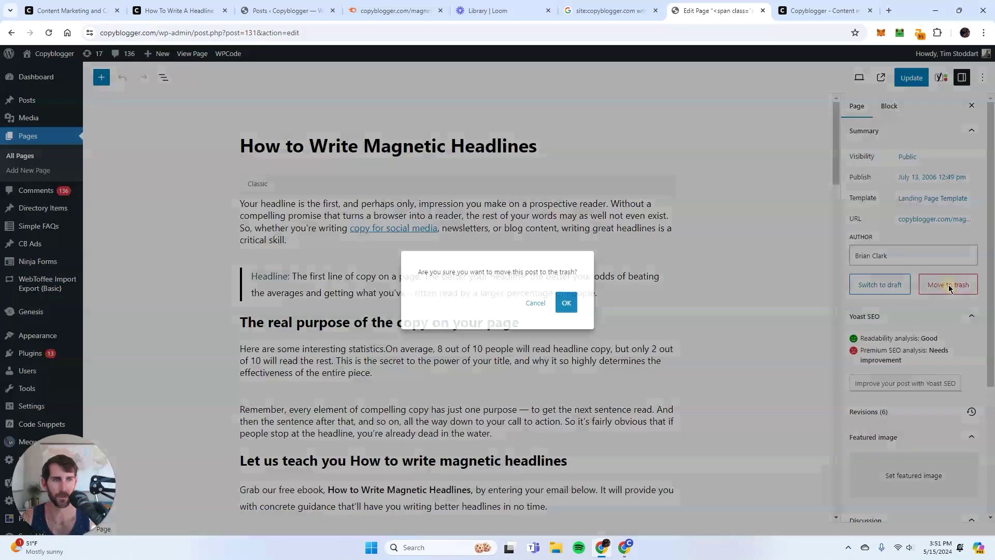
pyautogui.click(566, 302)
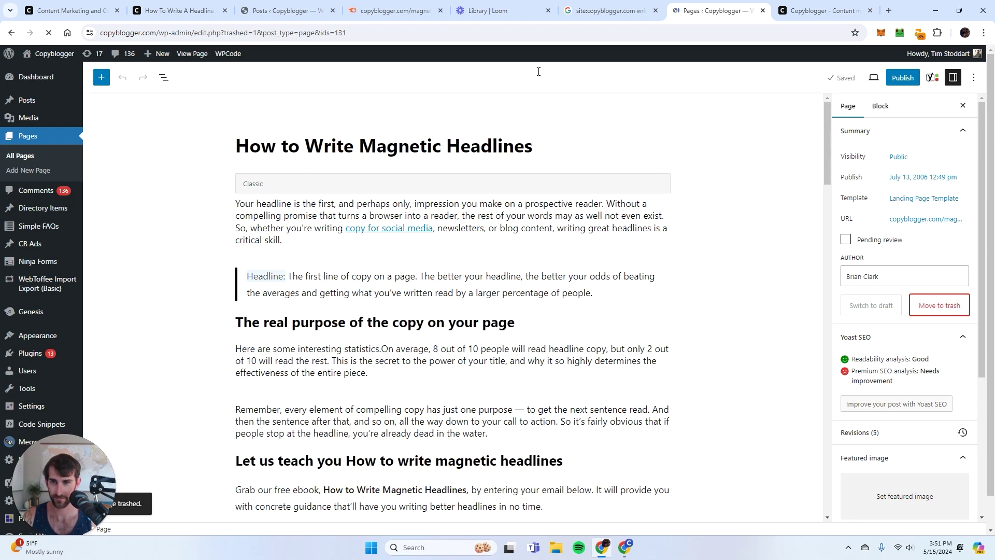
pyautogui.click(147, 155)
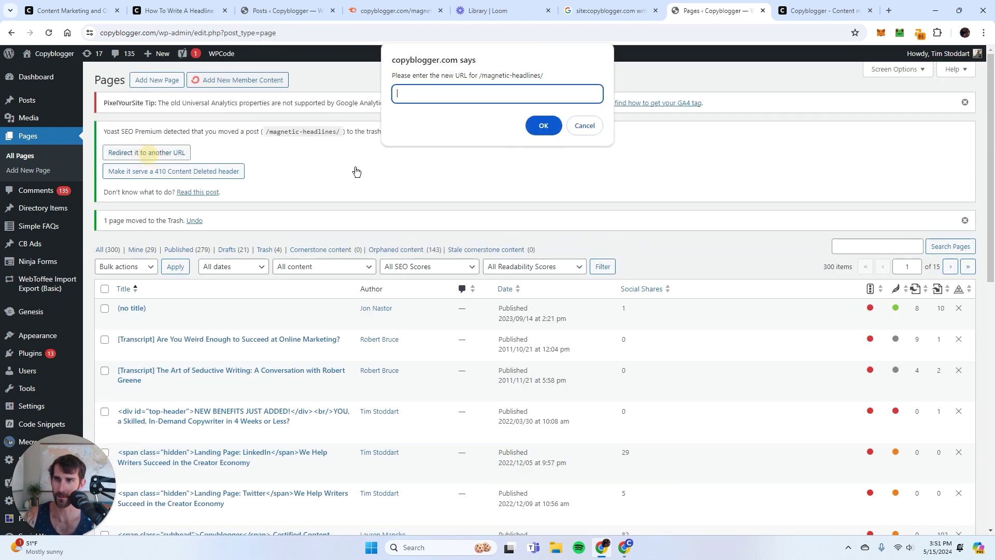
pyautogui.hotkey('ctrl', 'v')
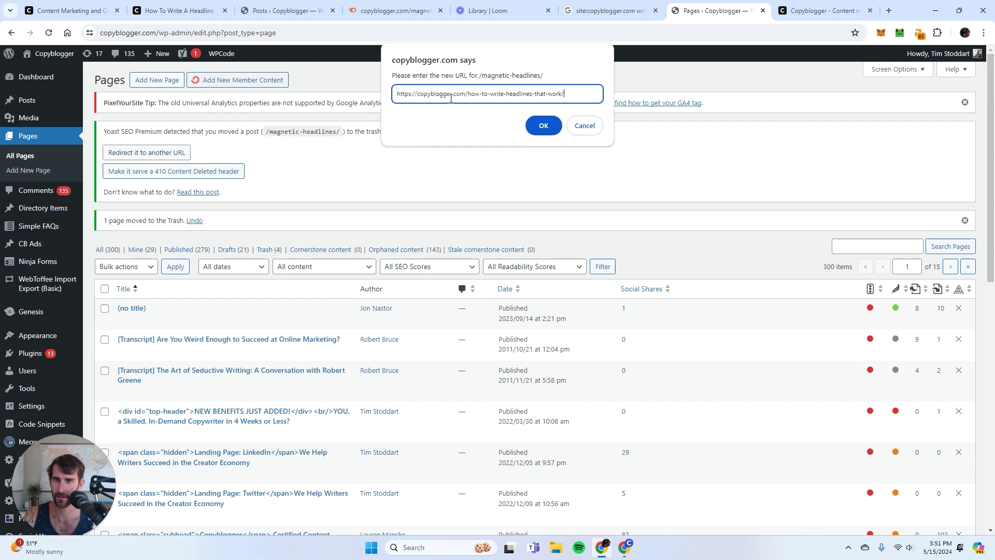
pyautogui.click(539, 128)
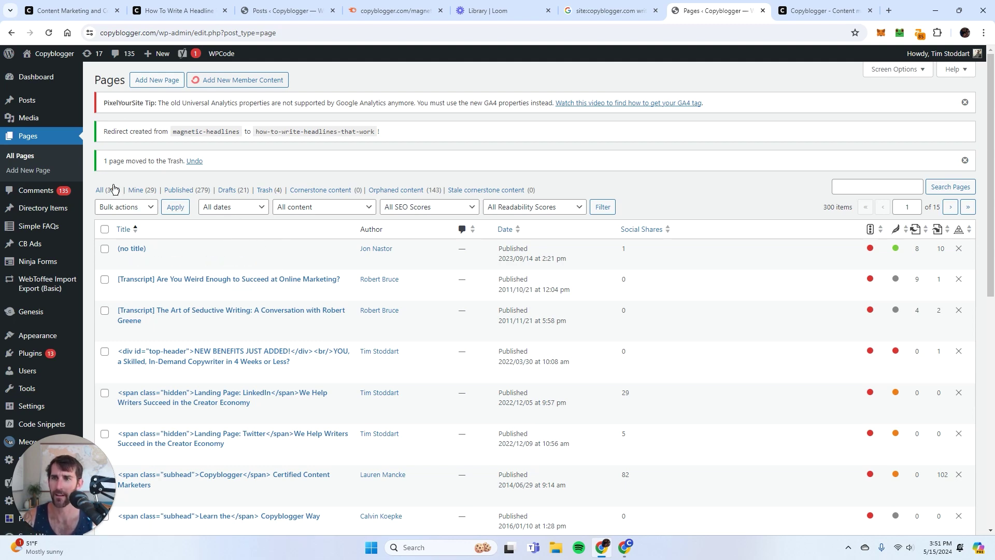
# Test the redirect by opening the "How to Write Magnetic Headlines" search result, and check the title of the page that loads.
pyautogui.click(201, 7)
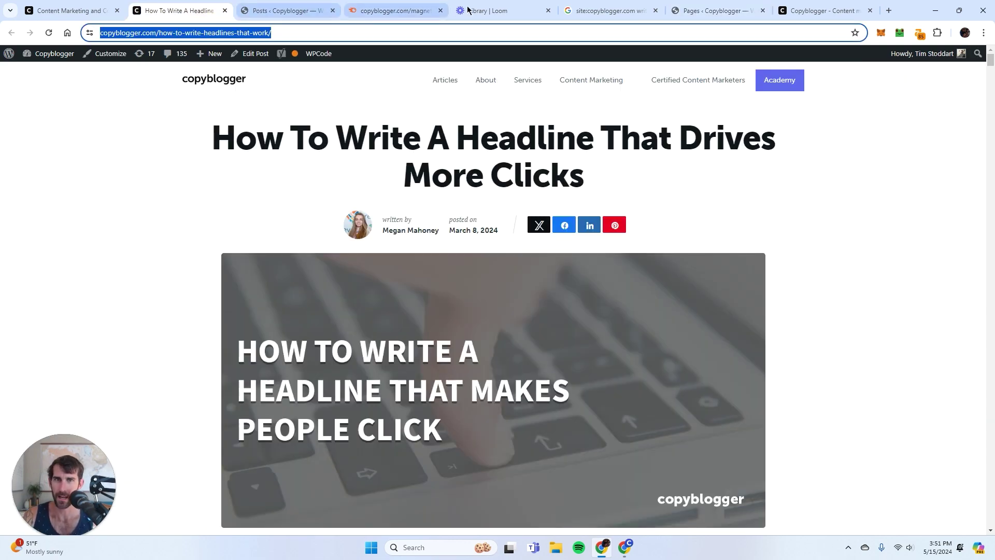
pyautogui.click(675, 10)
pyautogui.click(810, 11)
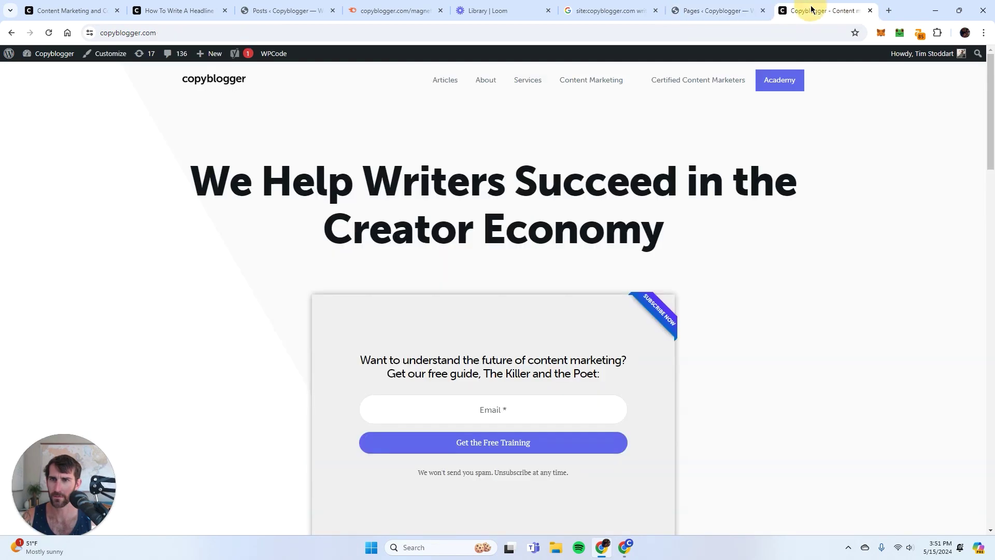
pyautogui.click(611, 10)
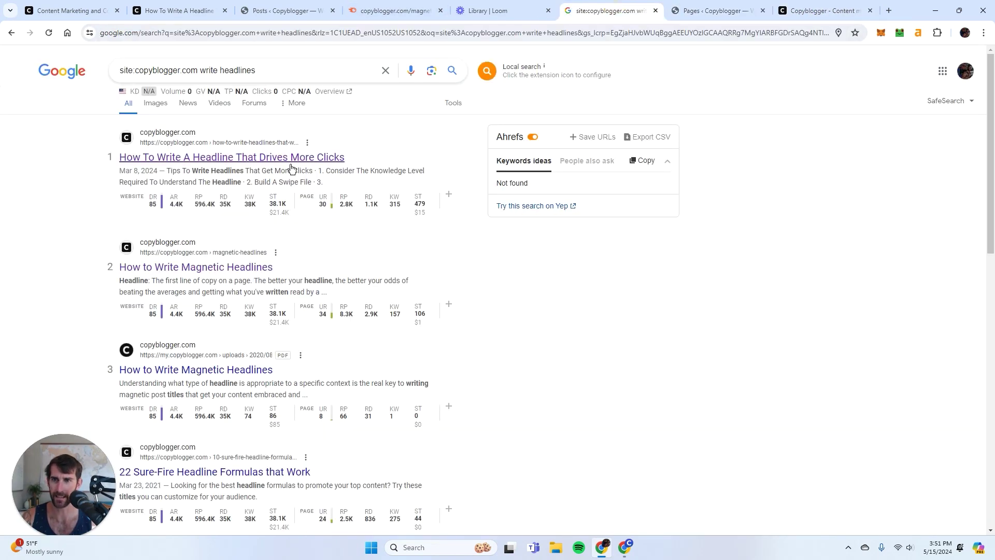
pyautogui.click(207, 274)
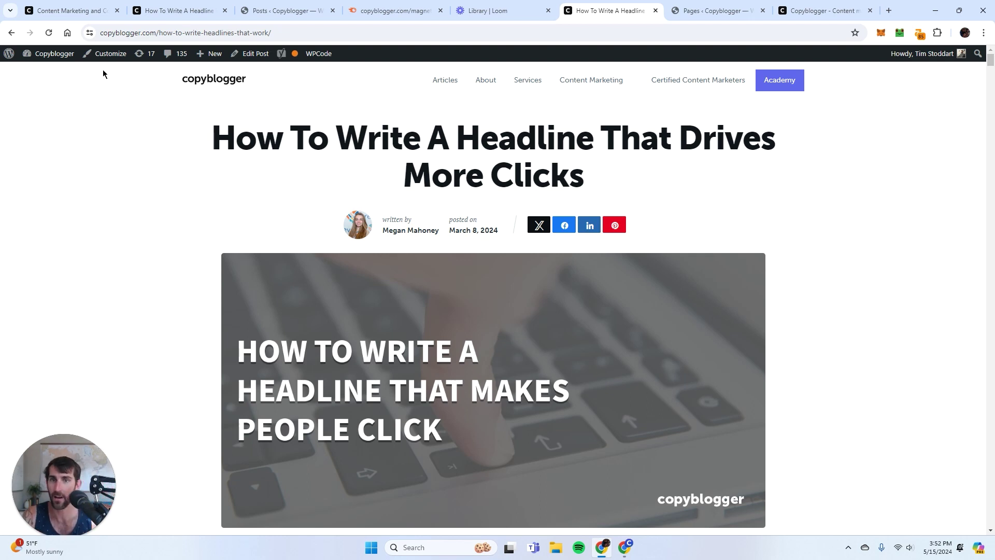
pyautogui.moveTo(600, 181); pyautogui.dragTo(213, 129)
pyautogui.click(449, 154)
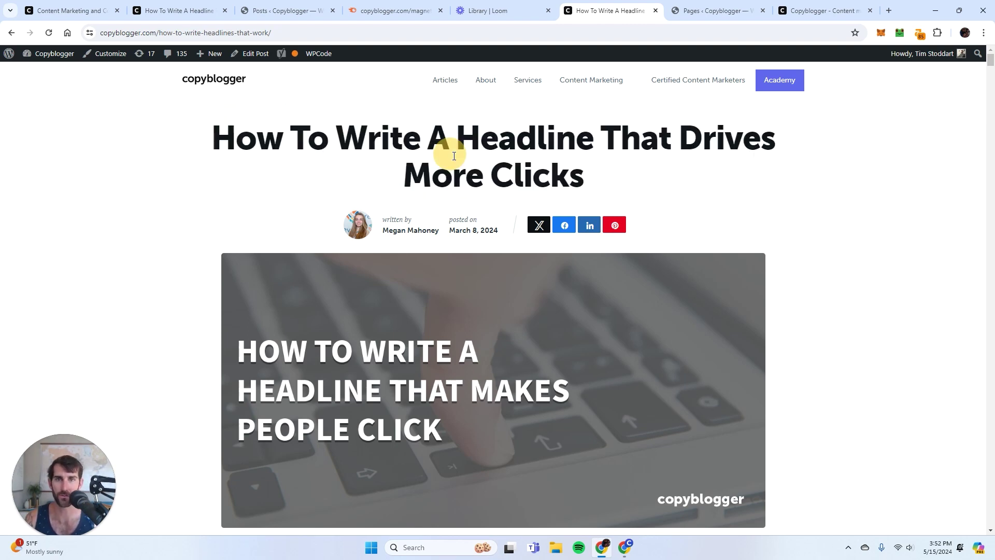
# Search Google in a new tab for "write headlines" and locate Copyblogger's post among the results, comparing it with the open post.
pyautogui.click(888, 11)
pyautogui.write('write')
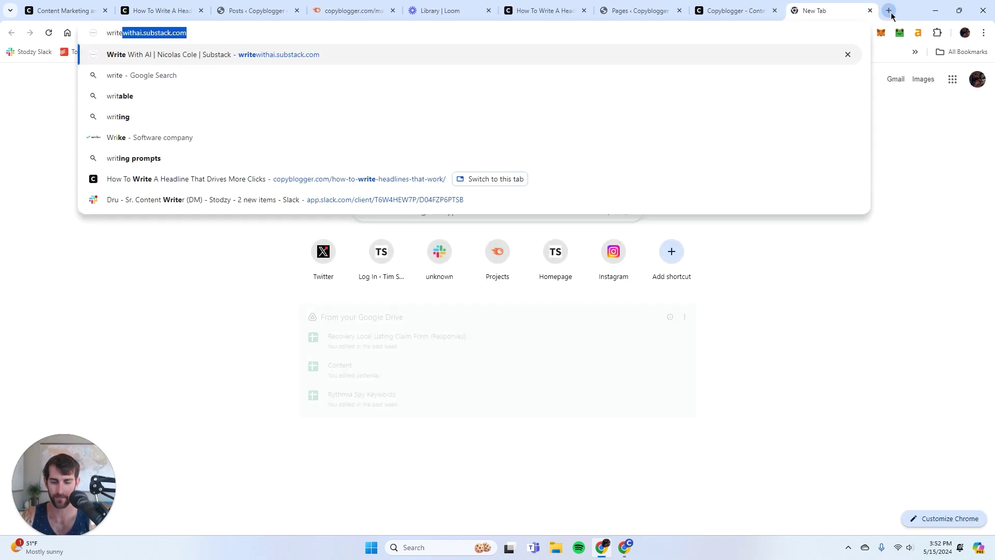
pyautogui.write(' headlines')
pyautogui.press('Return')
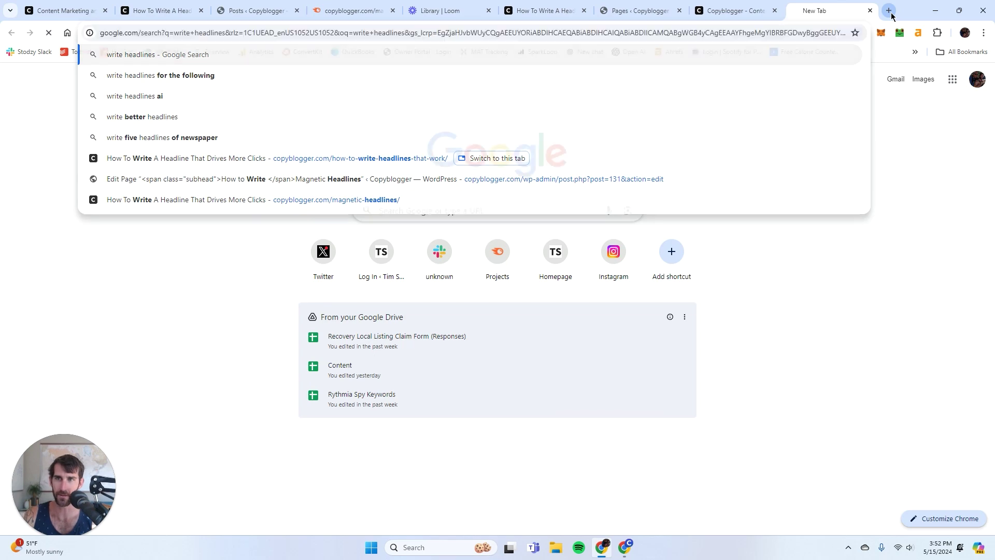
pyautogui.scroll(-10, 266, 240)
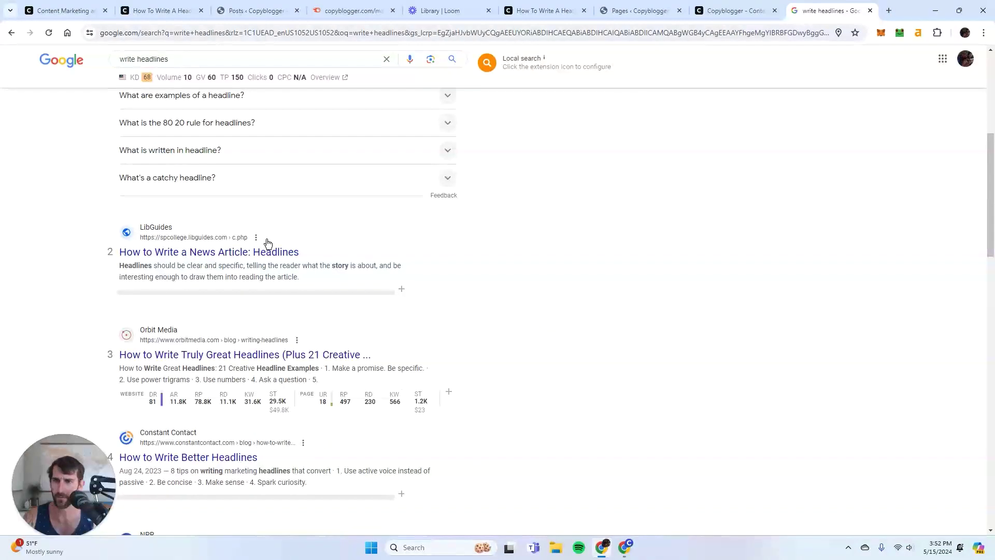
pyautogui.scroll(-9, 303, 237)
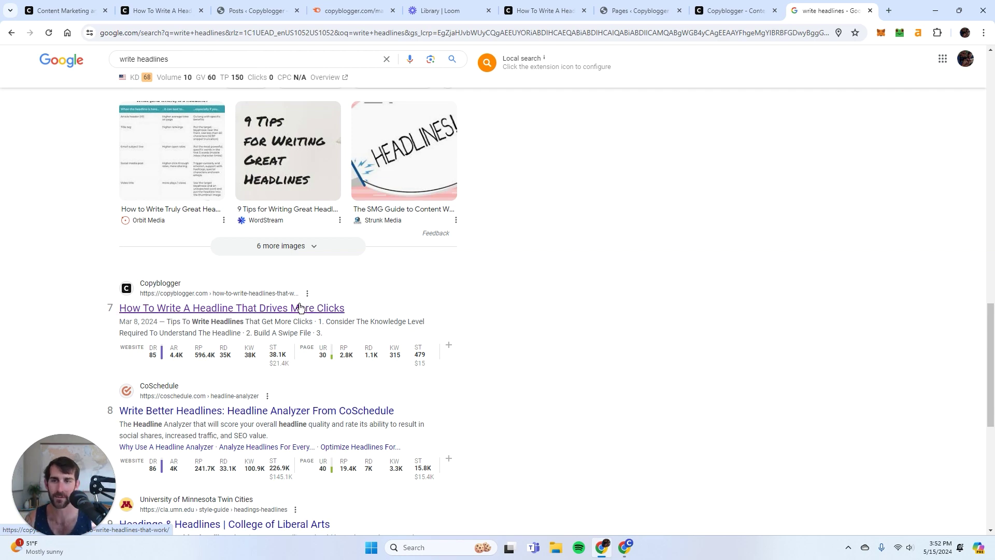
pyautogui.click(158, 11)
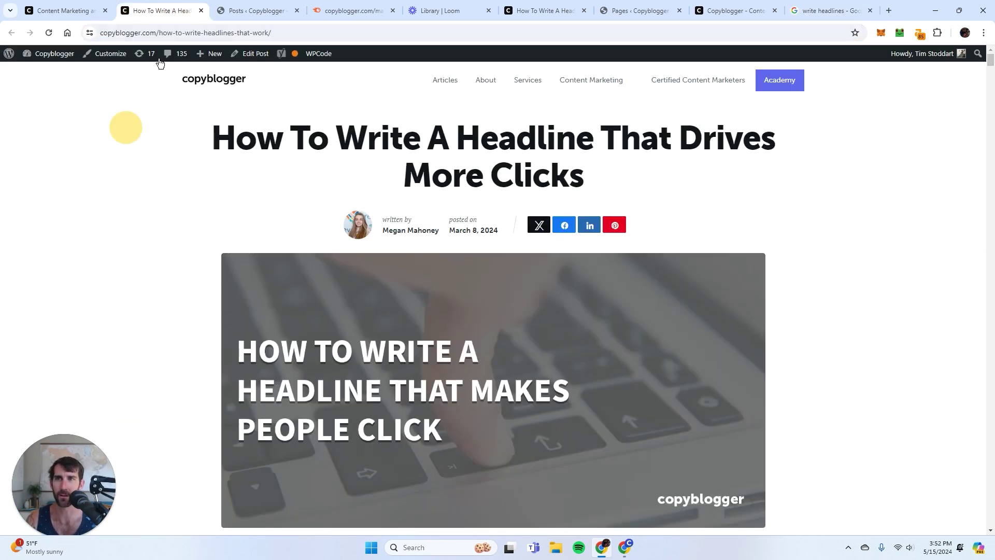
pyautogui.click(815, 10)
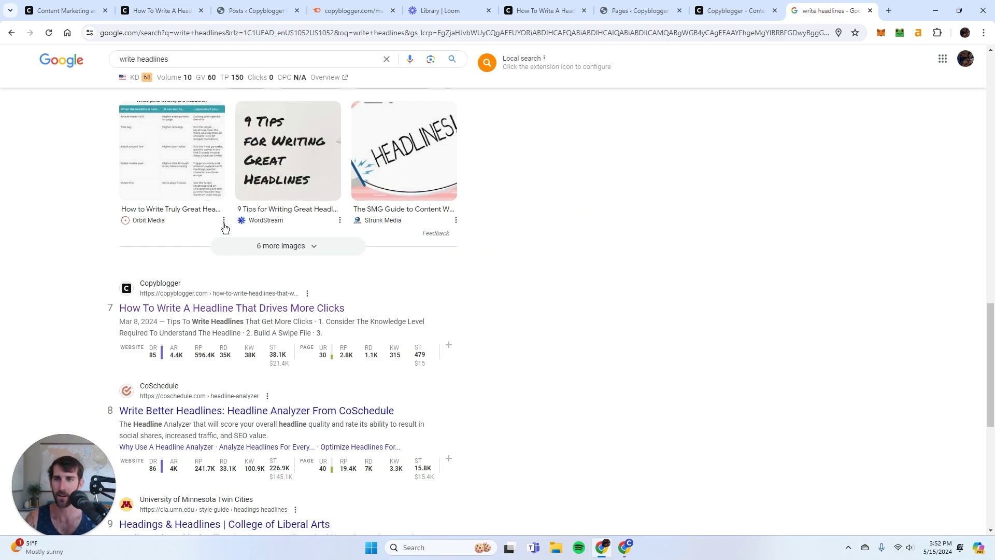
# Examine the "write headlines" results, comparing the rank and metrics of Copyblogger's headline post with the competing pages around and above it.
pyautogui.tripleClick(156, 59)
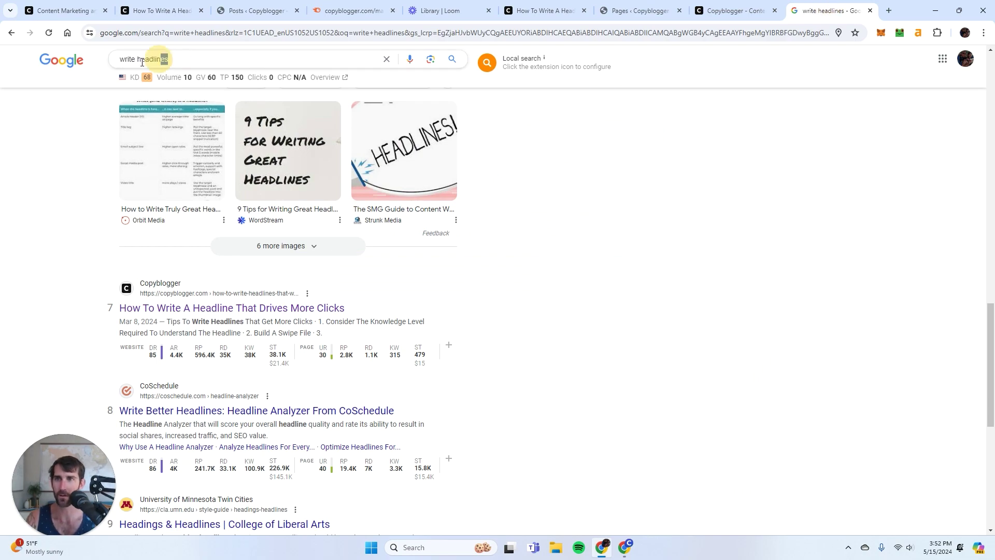
pyautogui.click(640, 284)
pyautogui.scroll(-3, 480, 393)
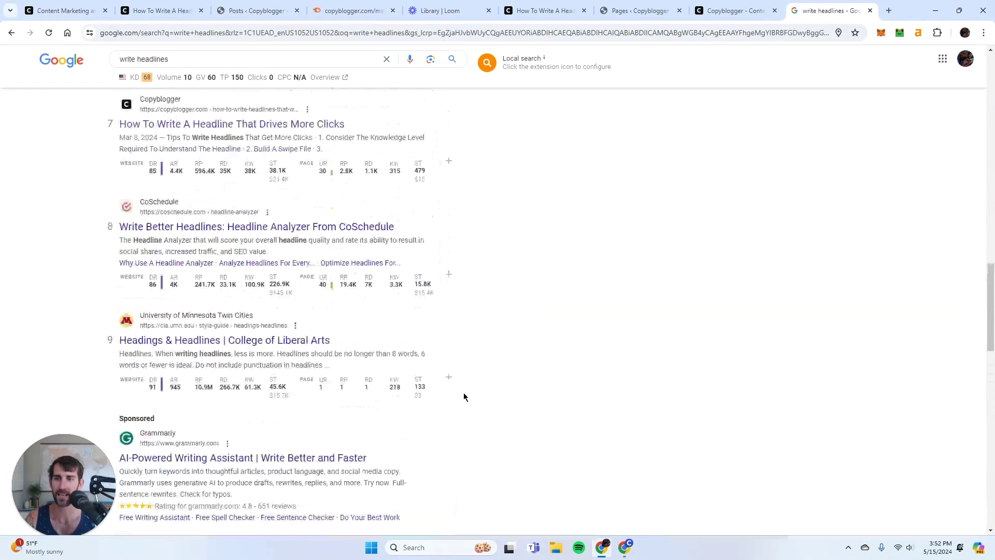
pyautogui.scroll(3, 464, 395)
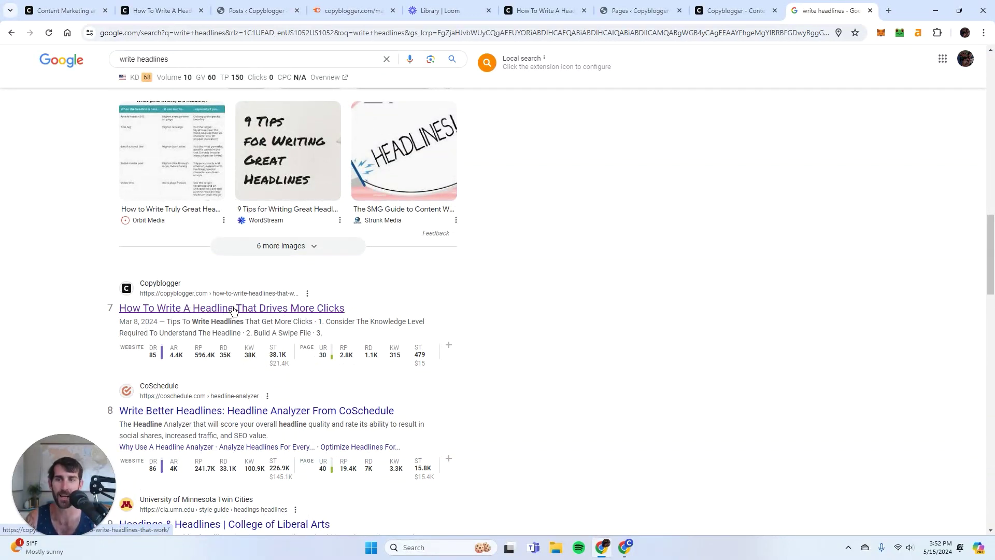
pyautogui.scroll(5, 230, 311)
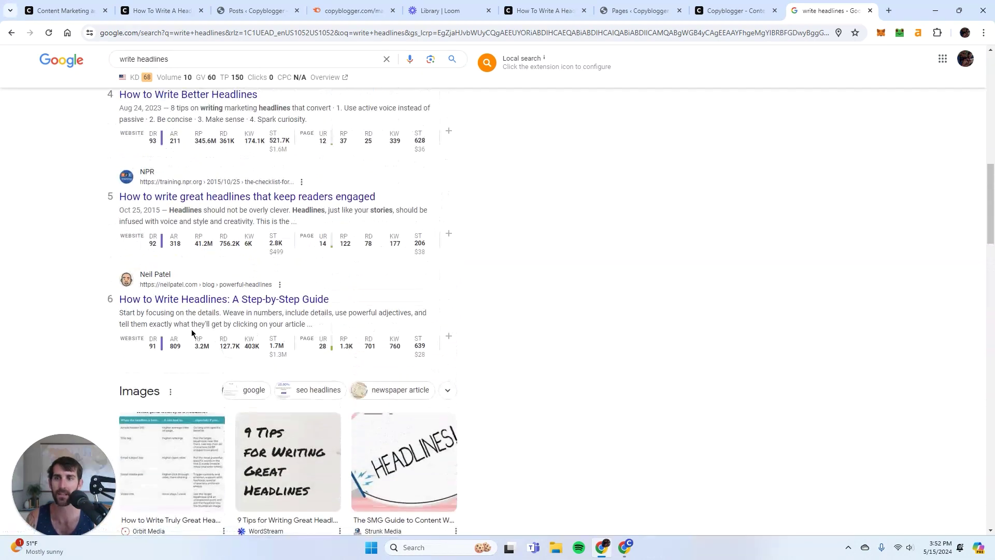
pyautogui.scroll(3, 143, 311)
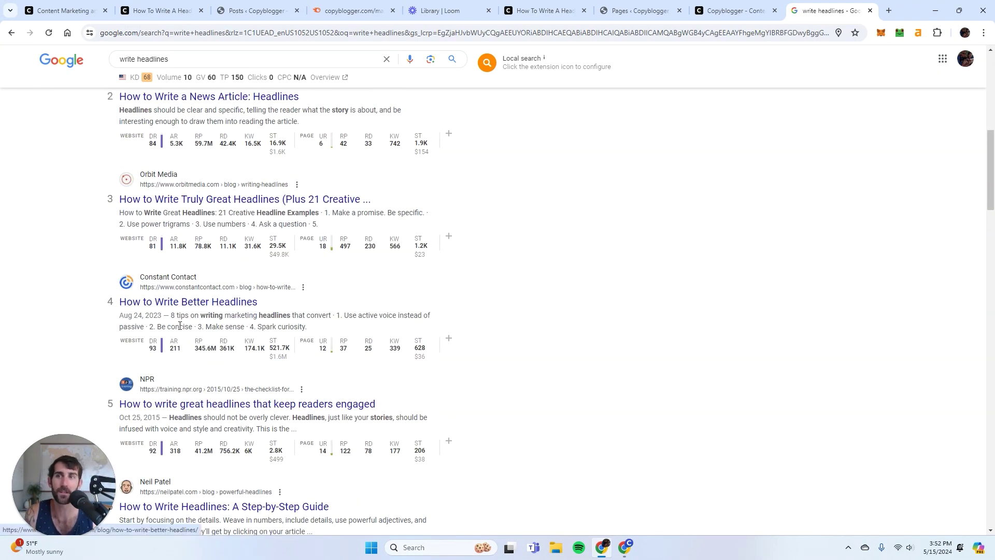
pyautogui.scroll(2, 179, 326)
pyautogui.scroll(6, 300, 318)
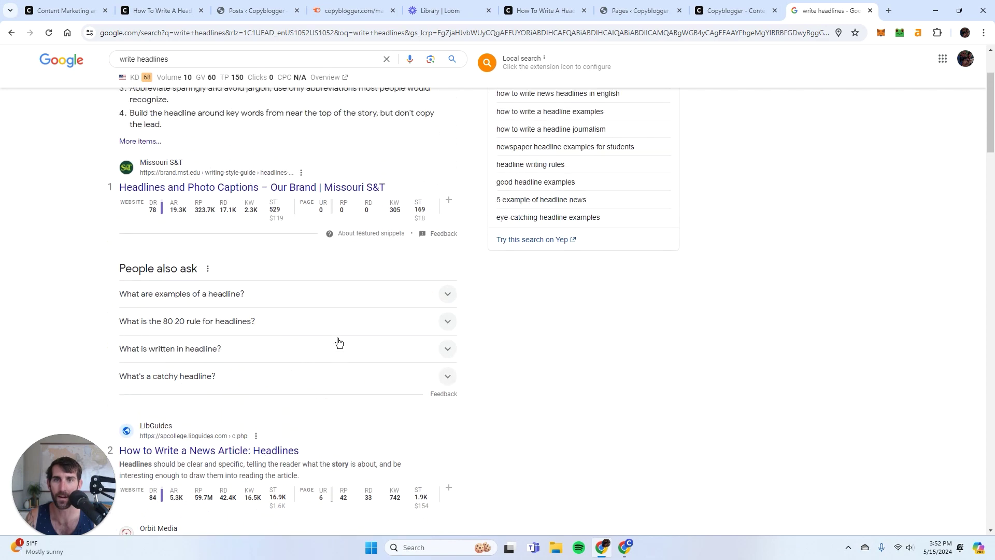
pyautogui.scroll(-5, 245, 283)
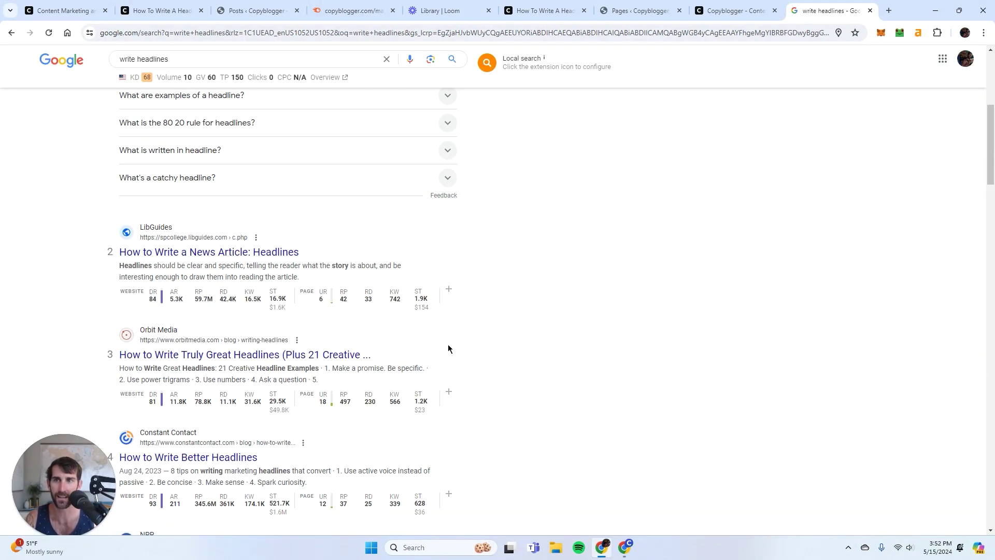
pyautogui.scroll(-4, 496, 369)
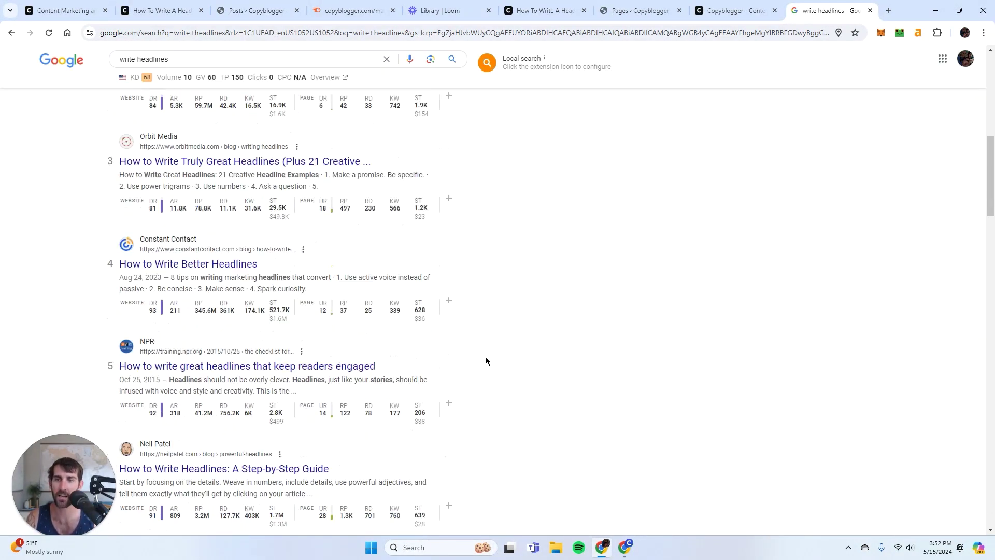
pyautogui.scroll(-4, 422, 328)
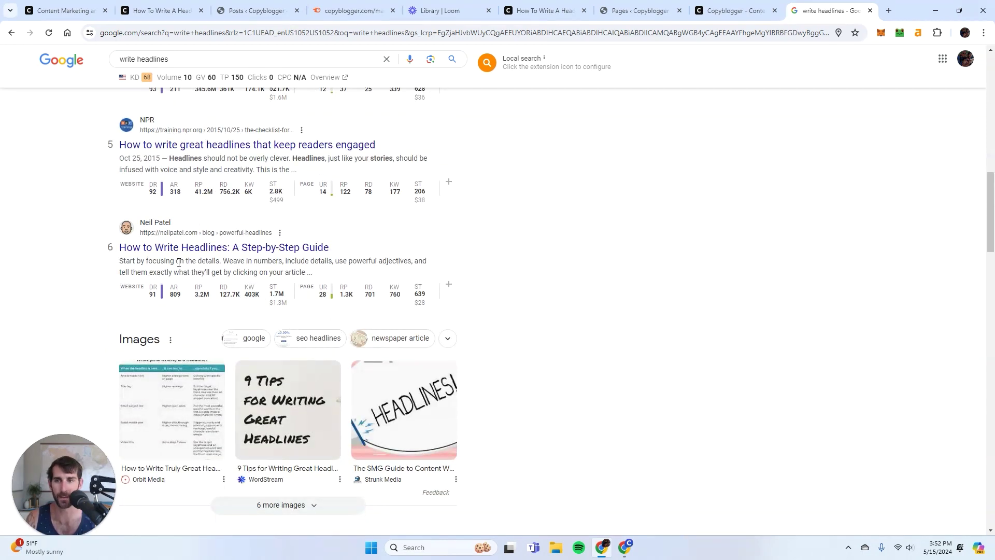
pyautogui.scroll(-6, 215, 247)
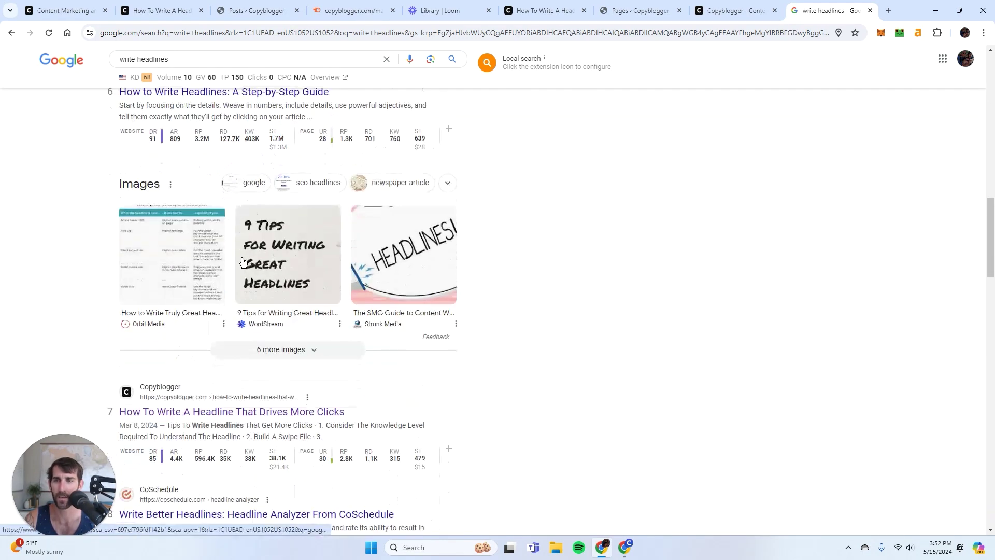